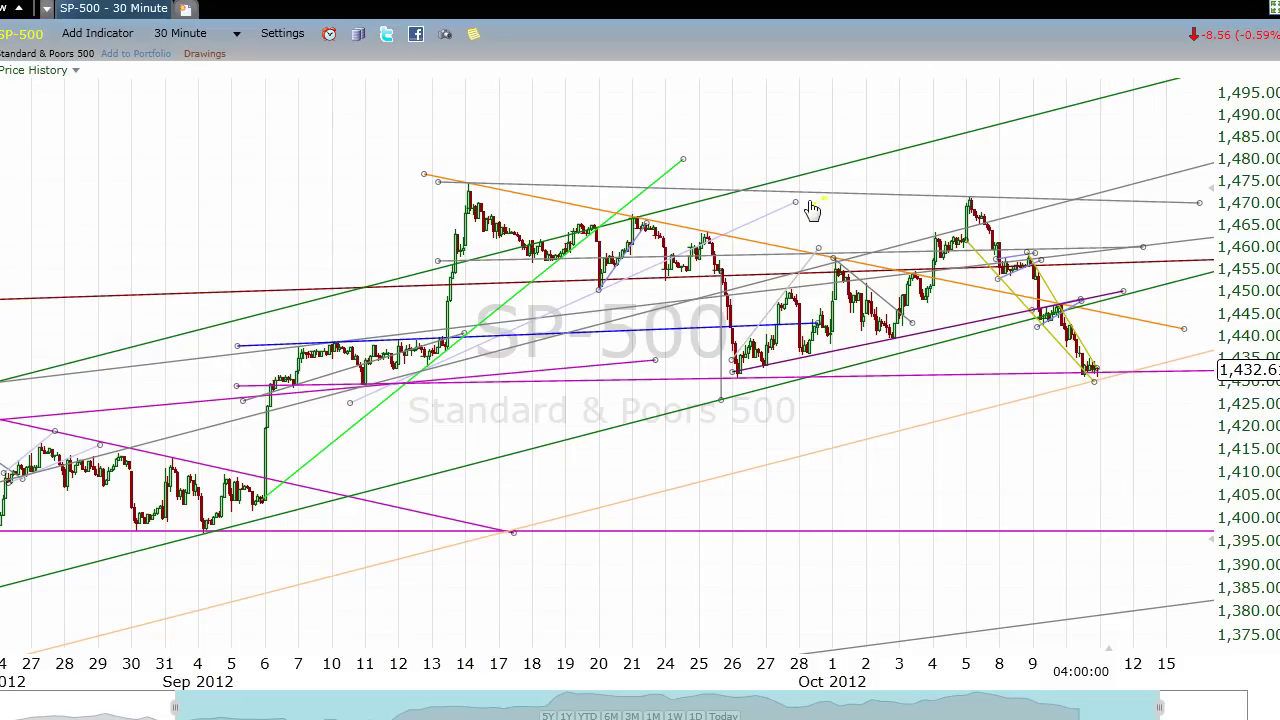
Draw a vertical line from the upper grey resistance to the magenta support, and project it below support from about 1,432 to 1,391.
left_click_drag(758, 190, 754, 380)
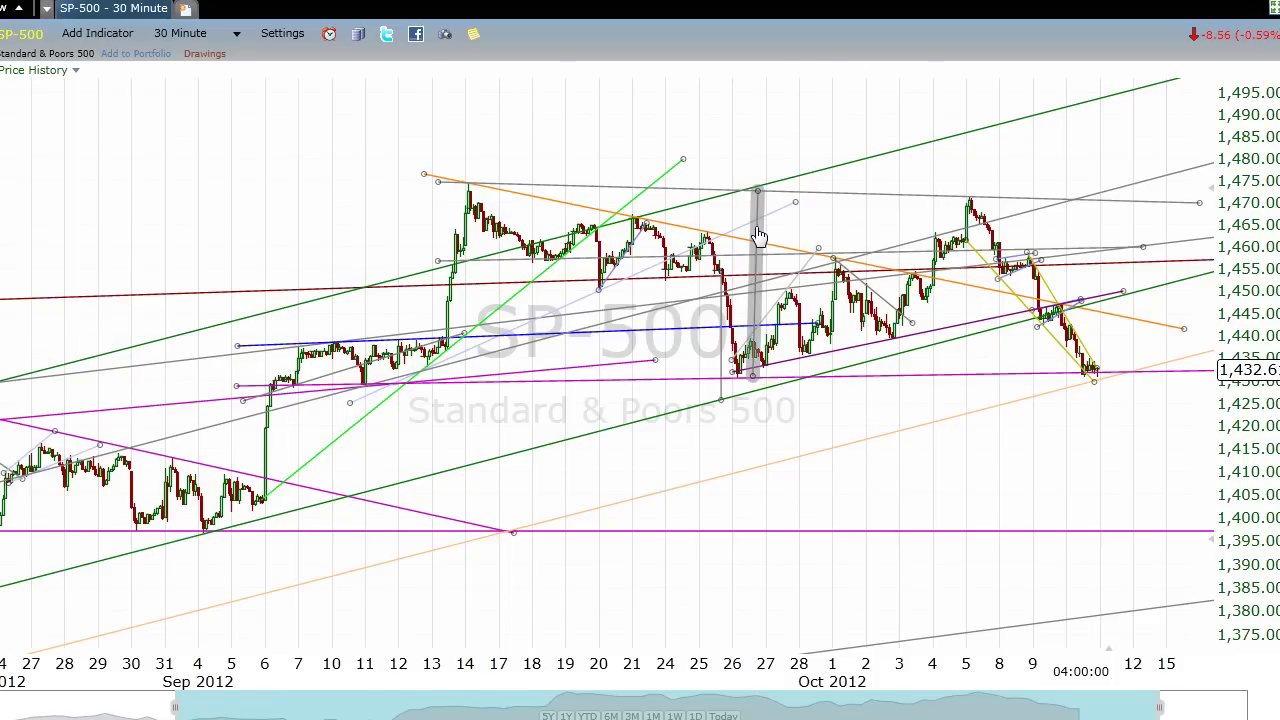
left_click_drag(760, 236, 1110, 418)
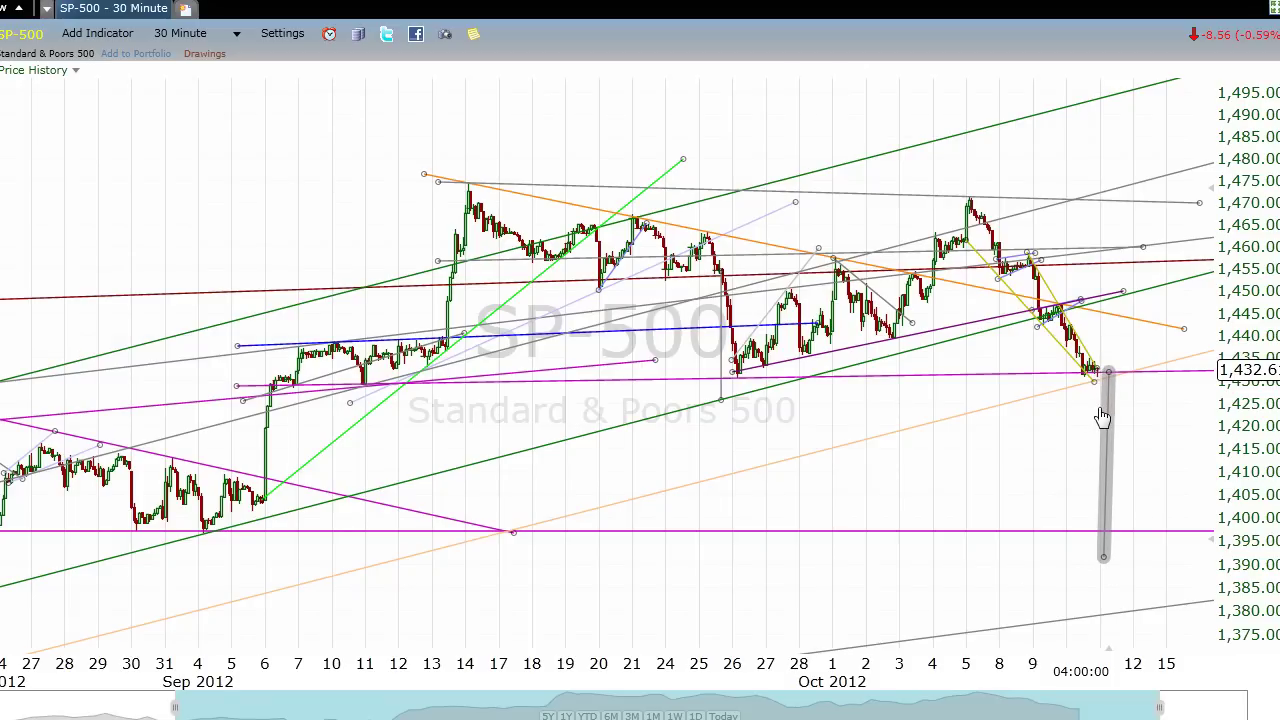
left_click(932, 375)
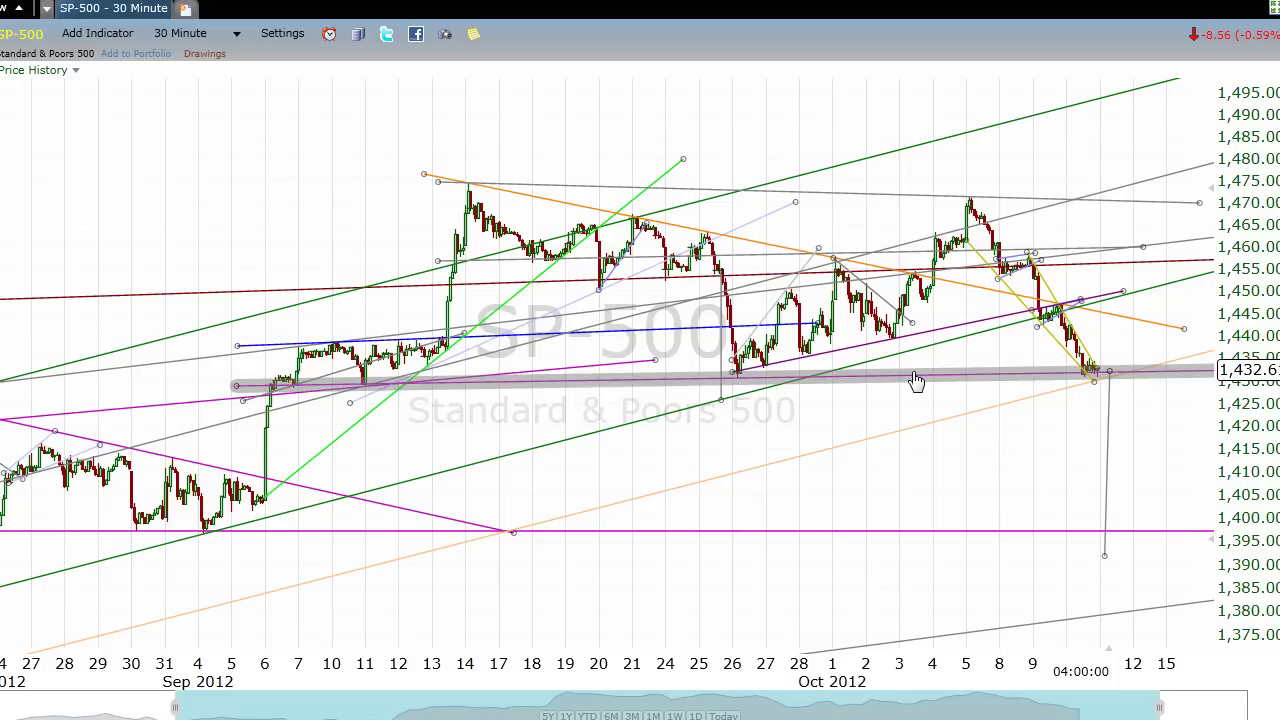
mouse_move(1113, 430)
left_mouse_down()
mouse_move(855, 432)
mouse_move(1009, 463)
mouse_move(1208, 432)
left_mouse_up()
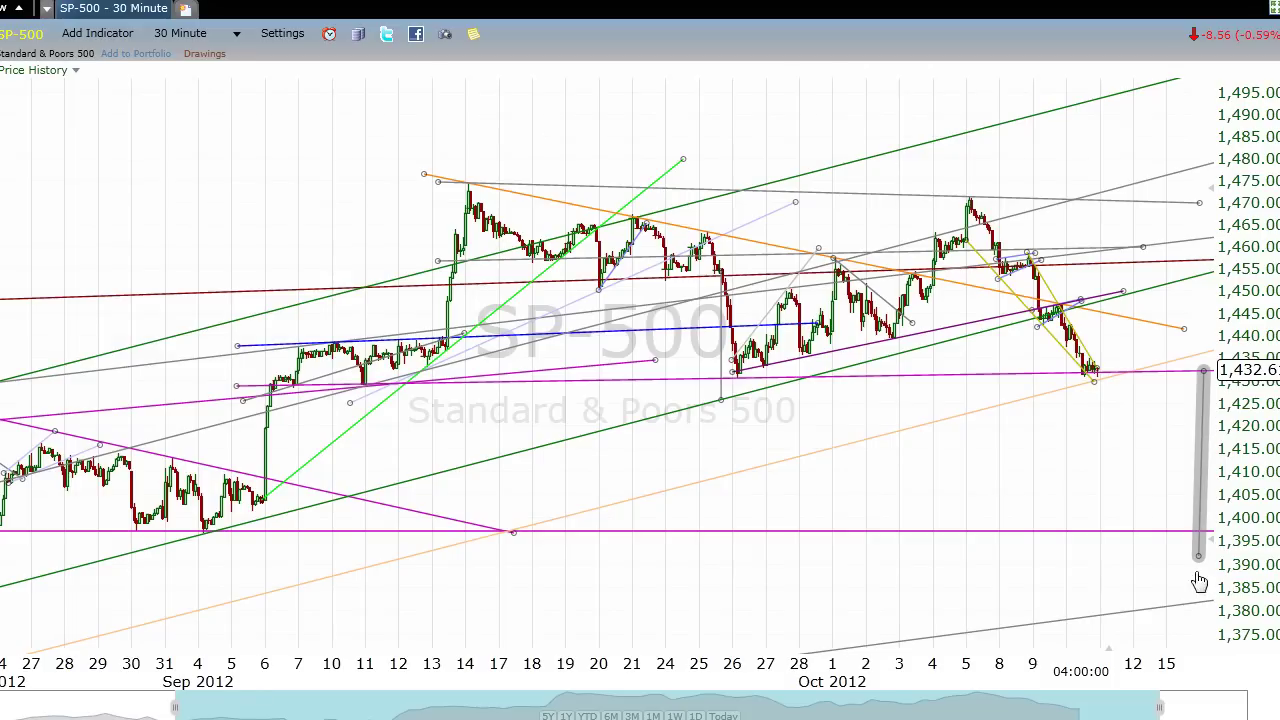
Delete the vertical projection line hanging below the magenta support line.
left_click(100, 119)
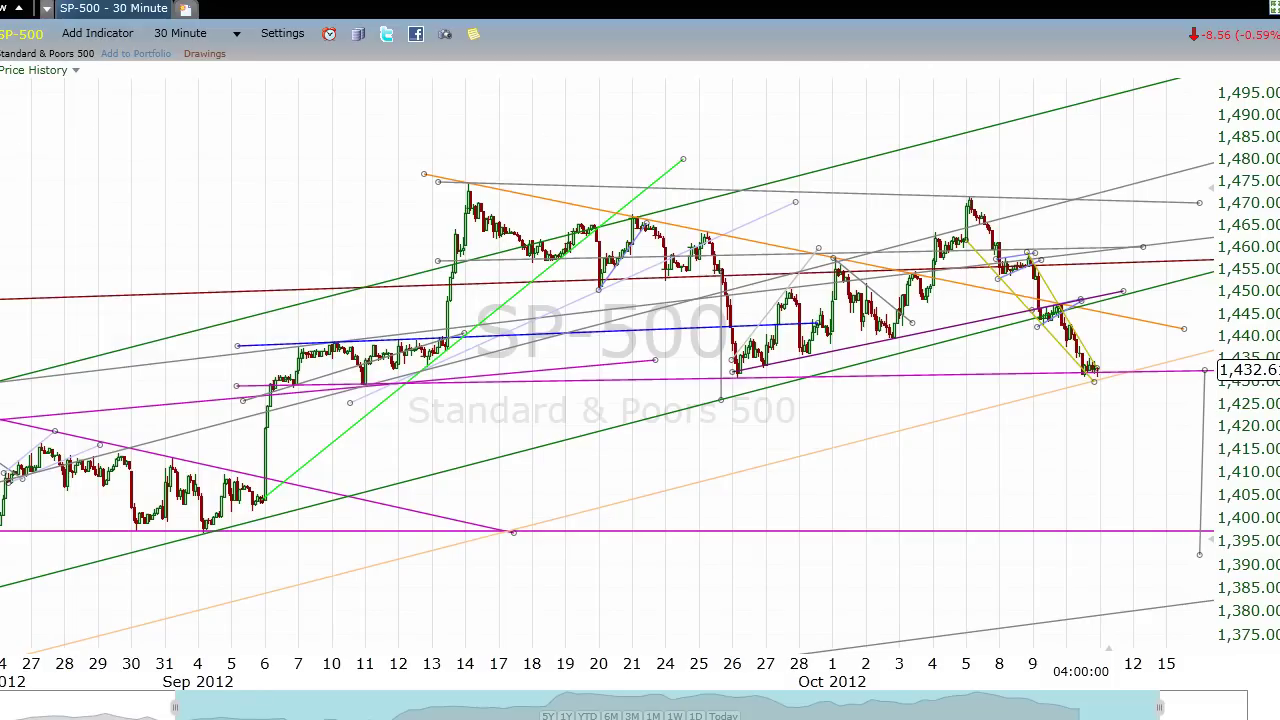
left_click(1201, 463)
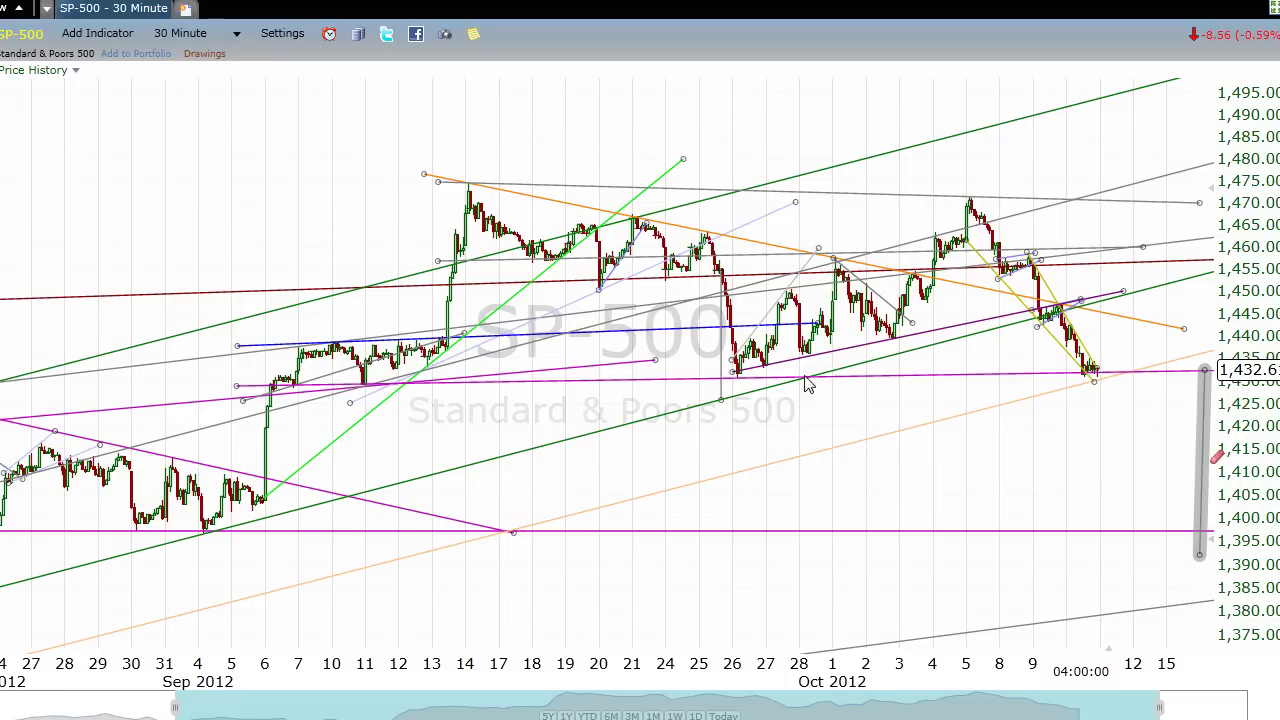
key("Delete")
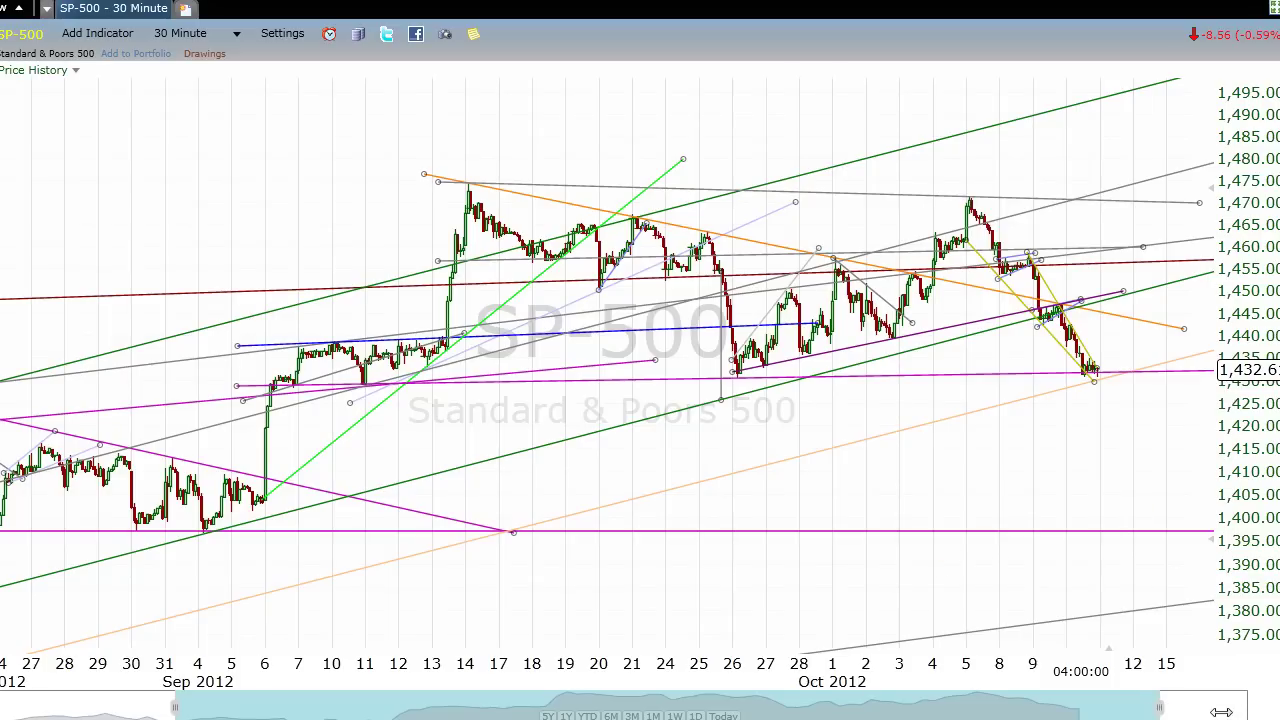
scroll(1005, 512, "down", 1)
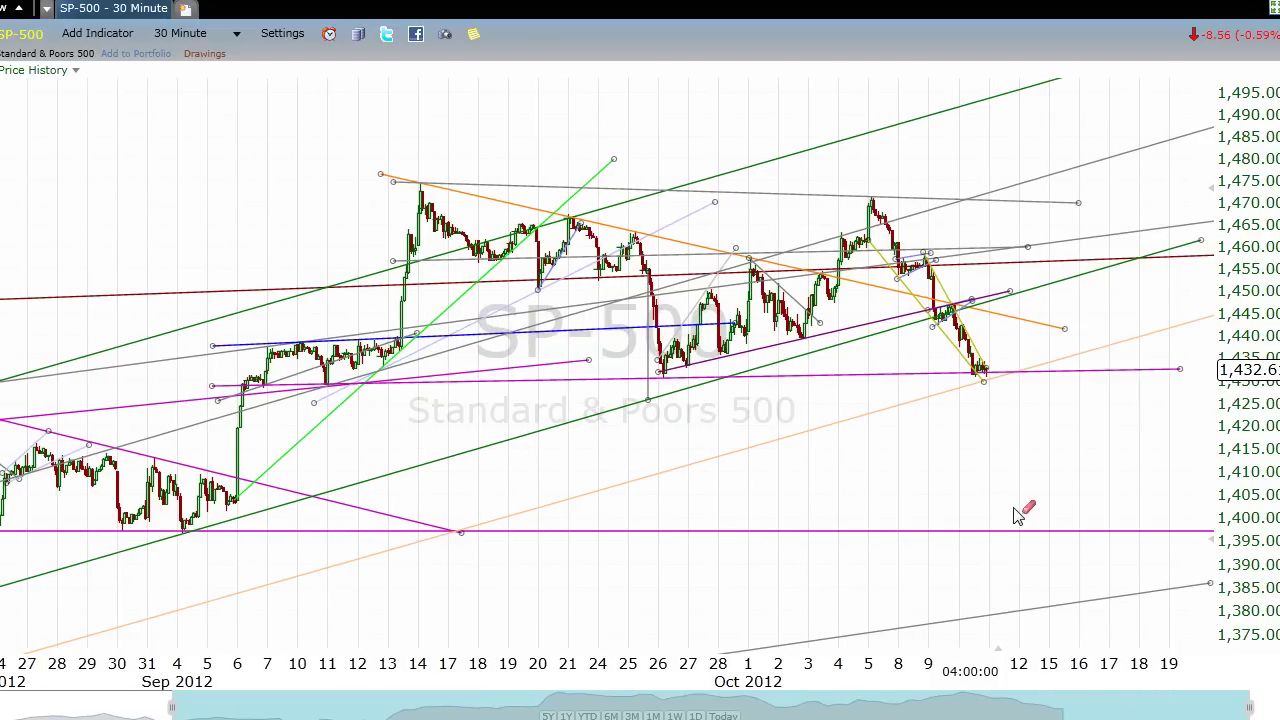
left_click(990, 381)
left_click(368, 278)
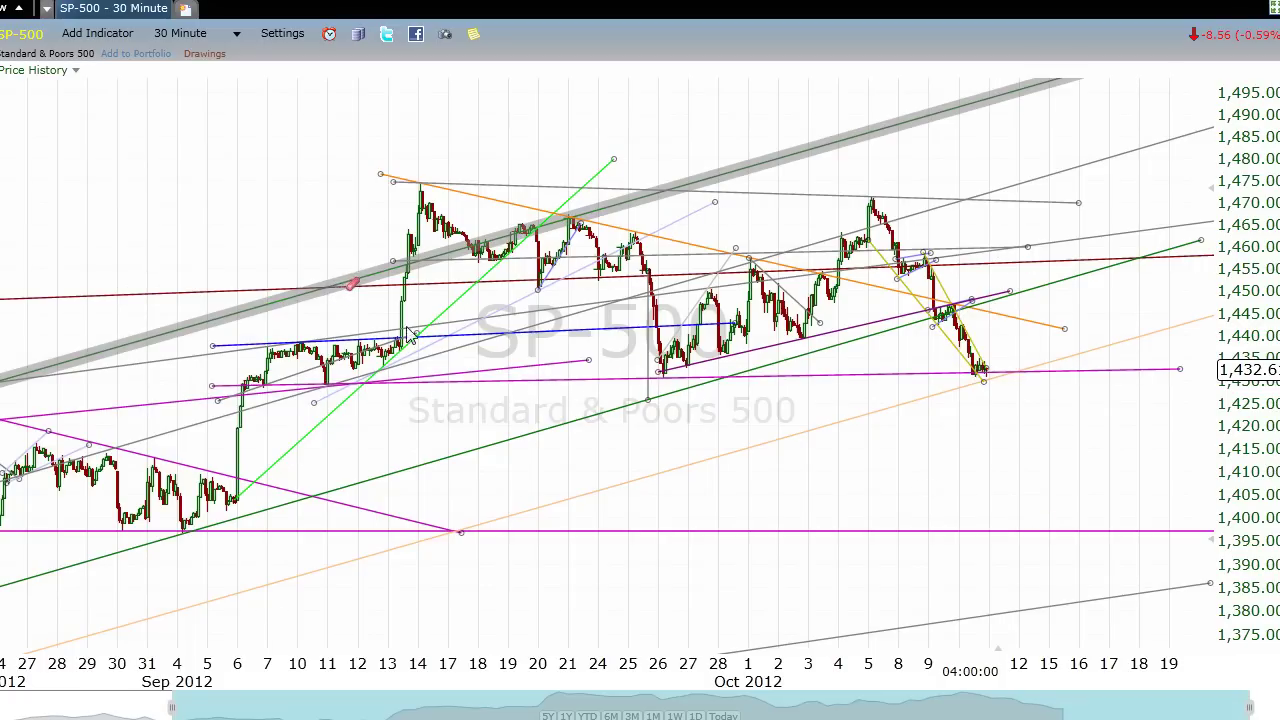
left_click(985, 382)
left_click_drag(1062, 531, 1043, 540)
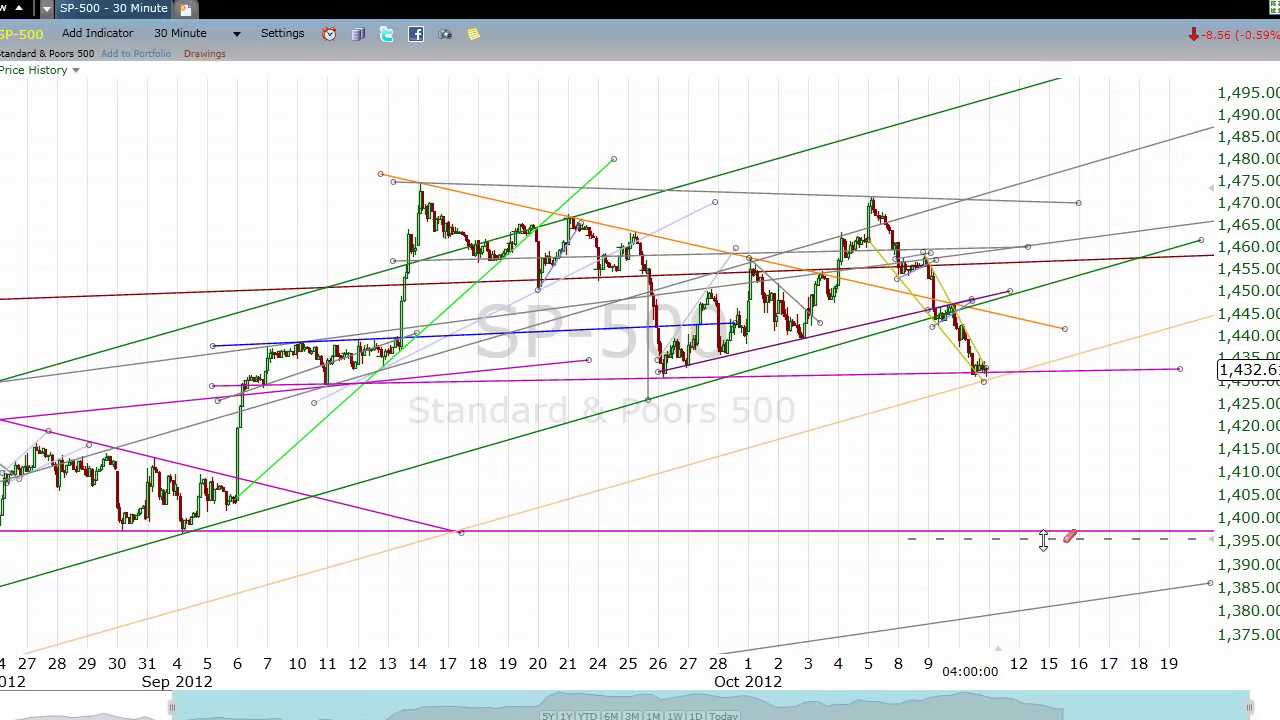
left_click_drag(1043, 540, 1045, 534)
Switch the chart to the hourly interval and stretch its price scale to span about 1,330 to 1,505.
left_click(224, 38)
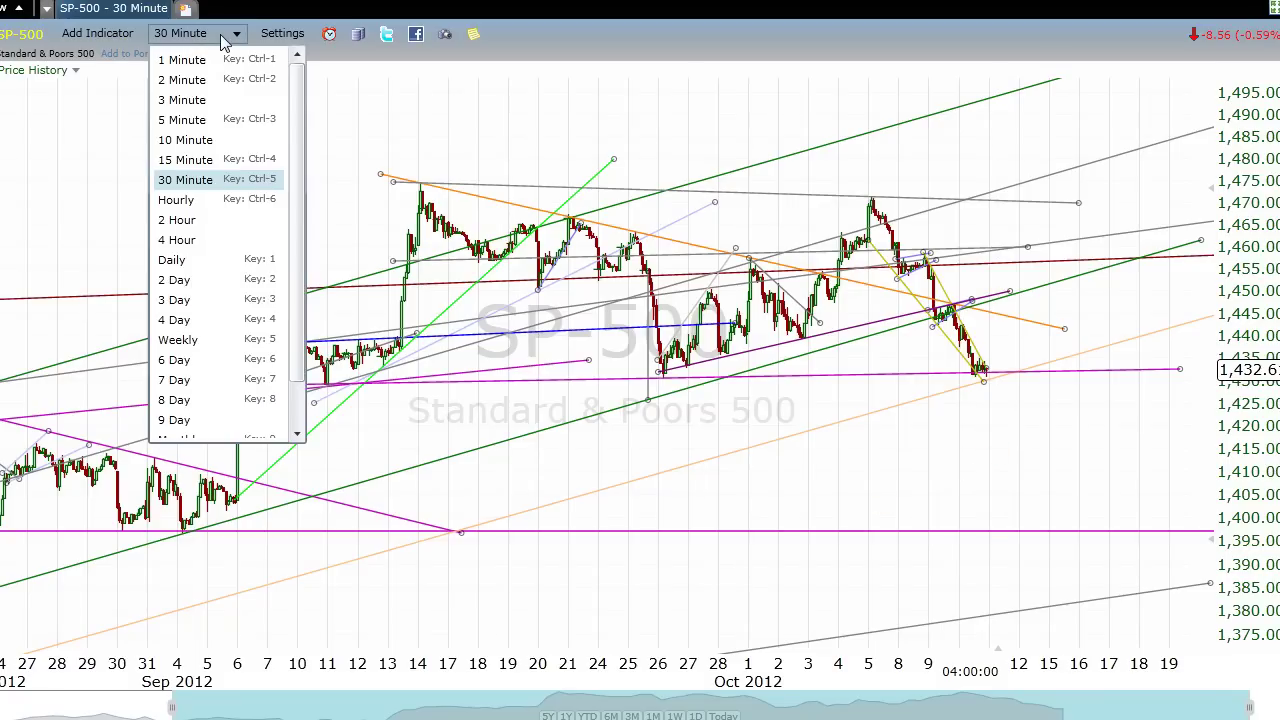
left_click(176, 200)
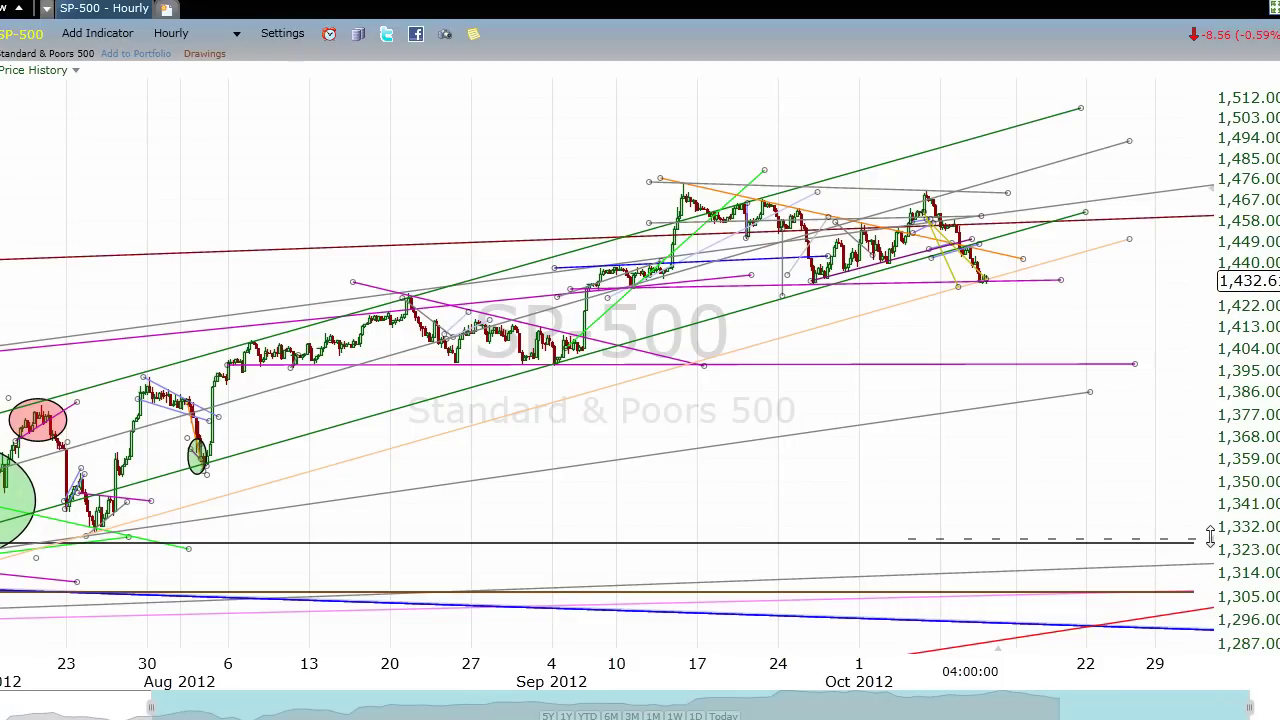
left_click_drag(1210, 537, 1202, 680)
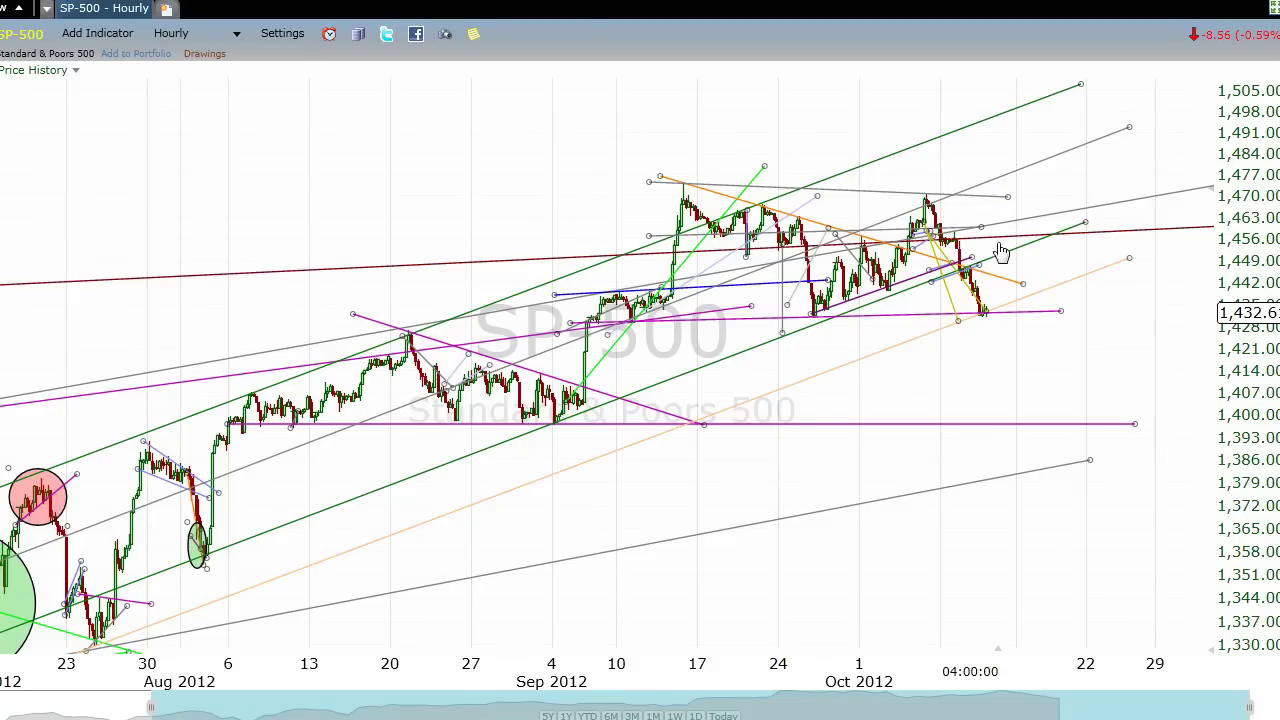
Extend the upper grey resistance line past October 29 and tilt the lower magenta support line's outer end slightly down.
left_click_drag(1007, 196, 1215, 215)
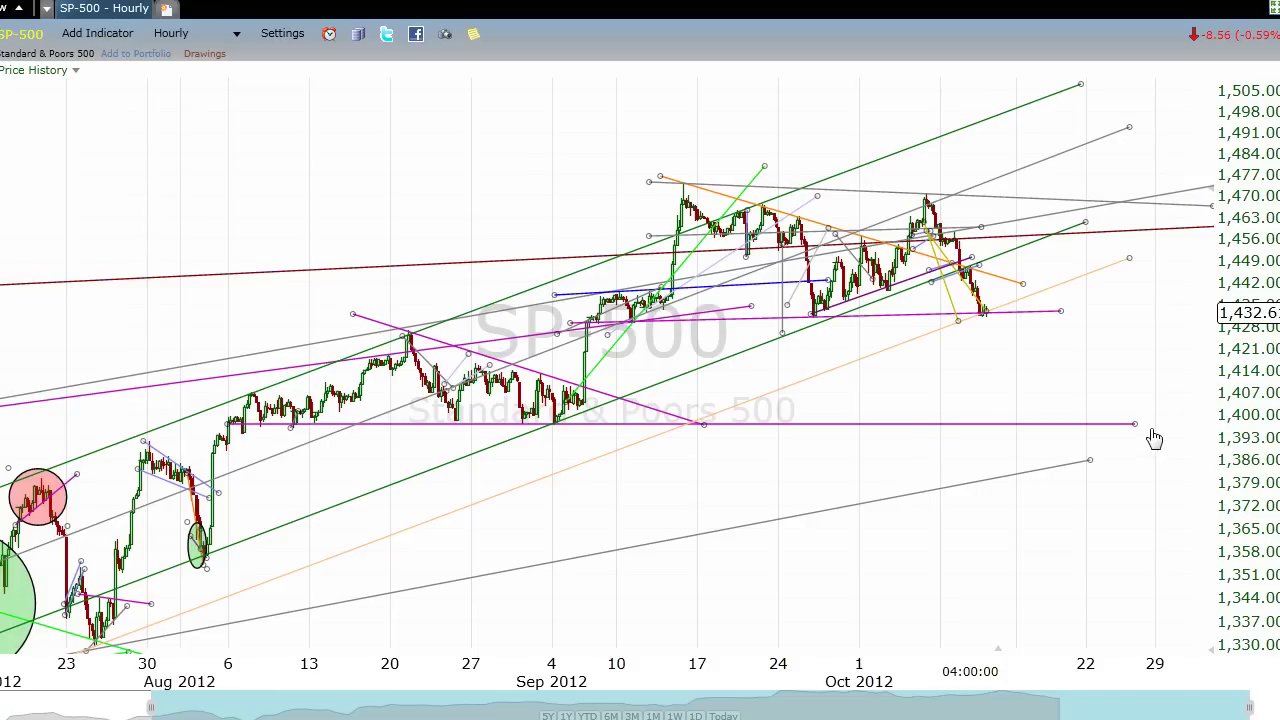
left_click_drag(1137, 425, 1142, 429)
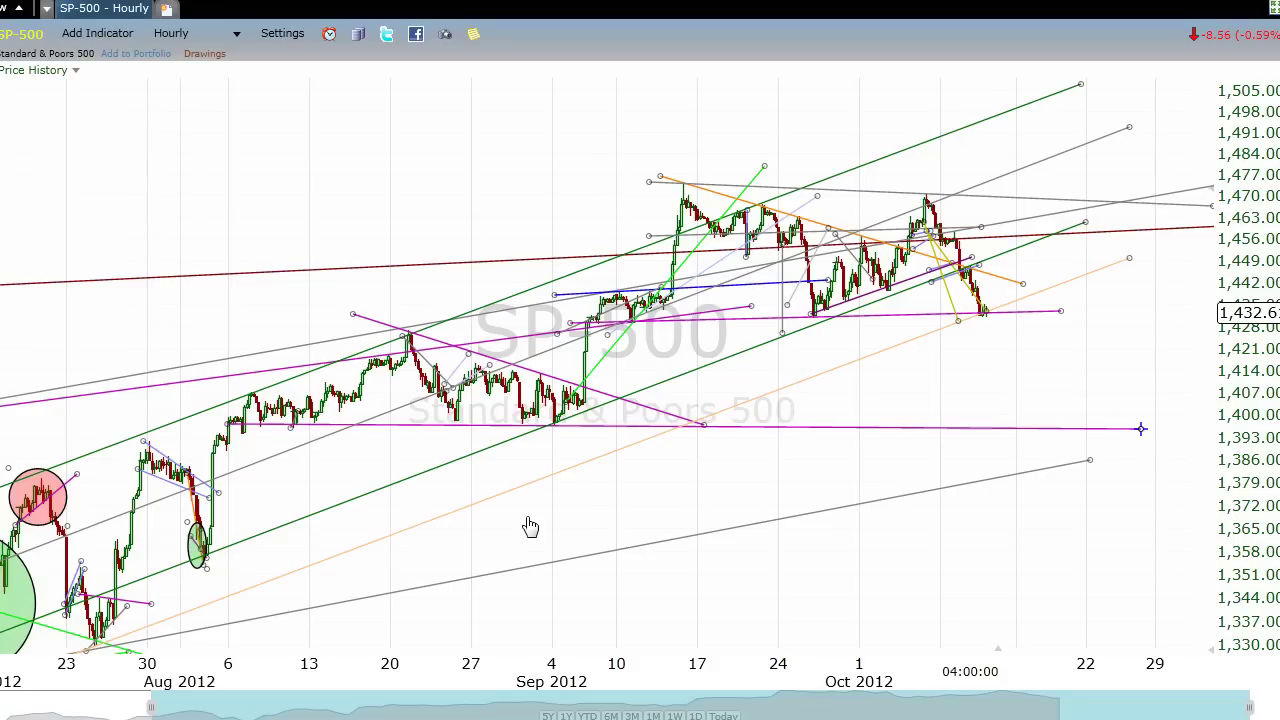
Review the index on the daily and 30-minute intervals, and return the chart to the hourly interval.
left_click(203, 38)
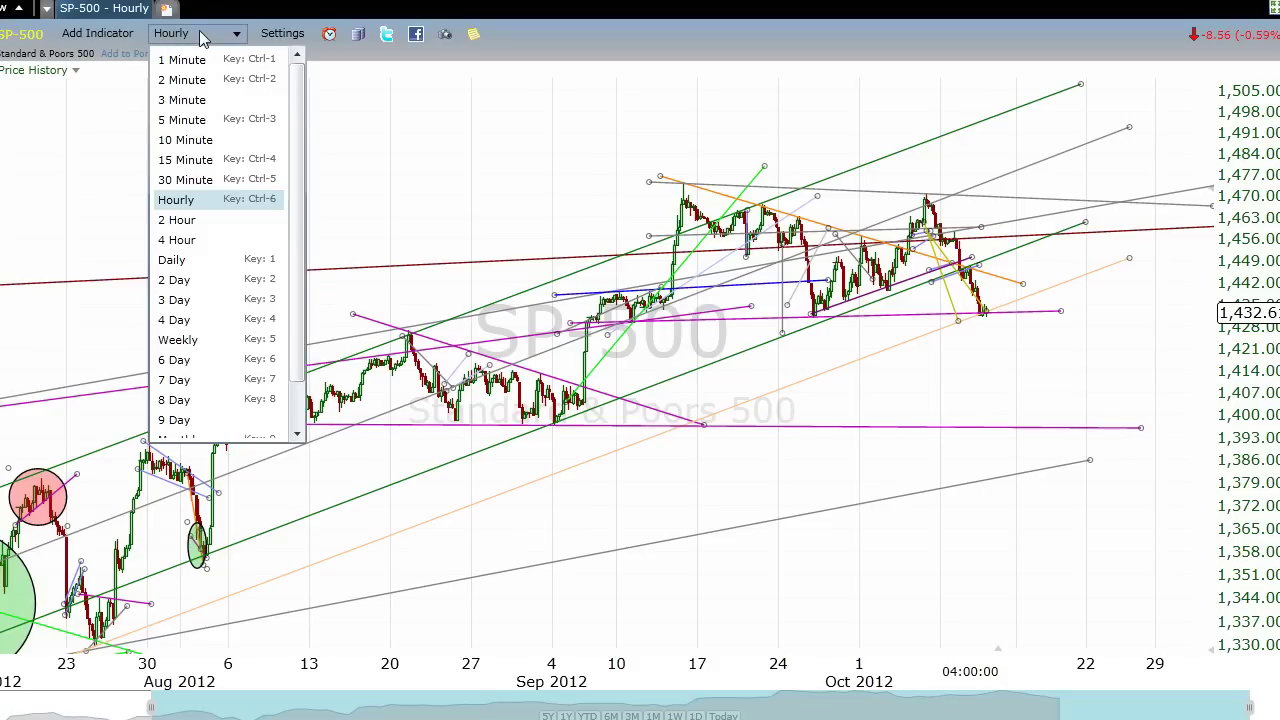
left_click(198, 262)
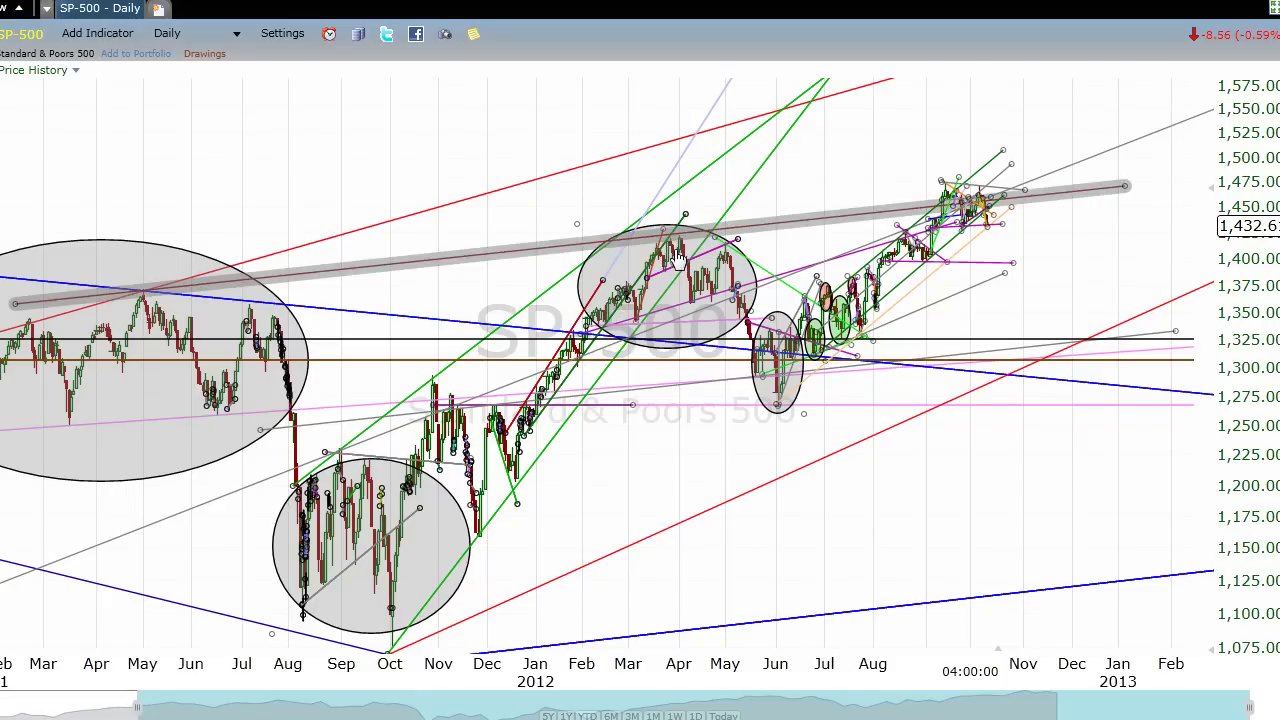
left_click(212, 38)
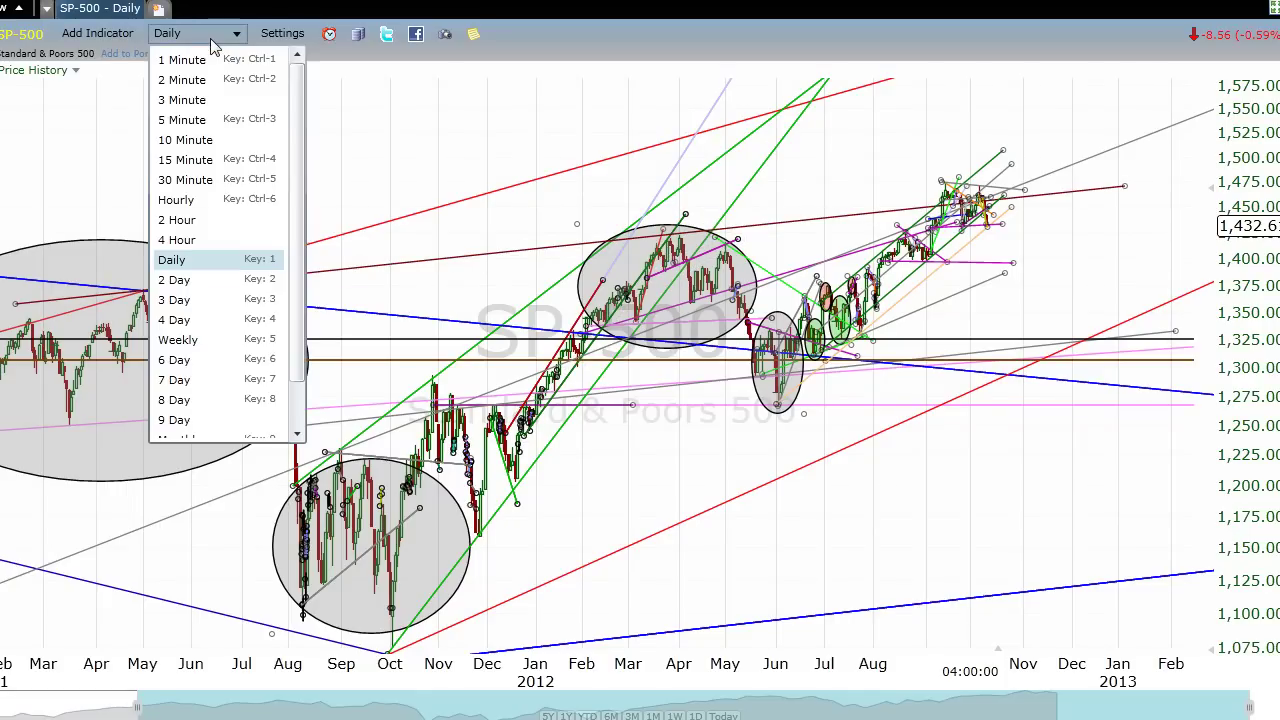
left_click(211, 181)
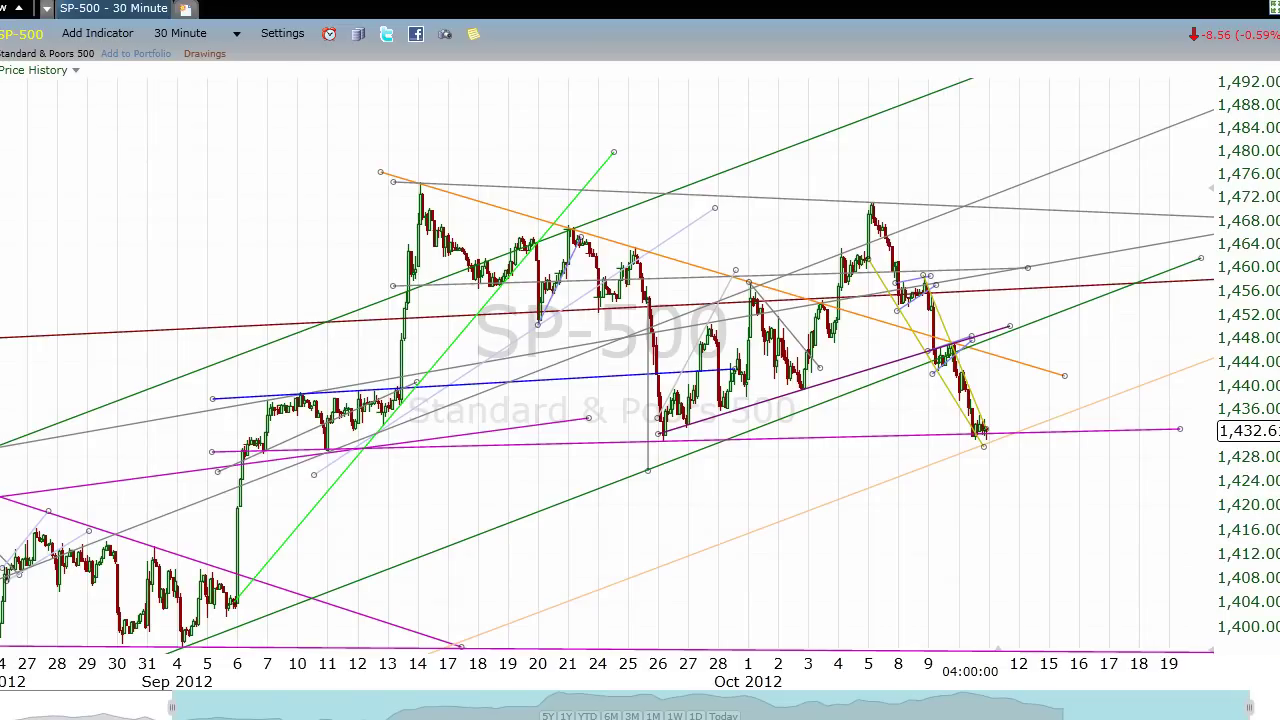
left_click(208, 40)
left_click(176, 200)
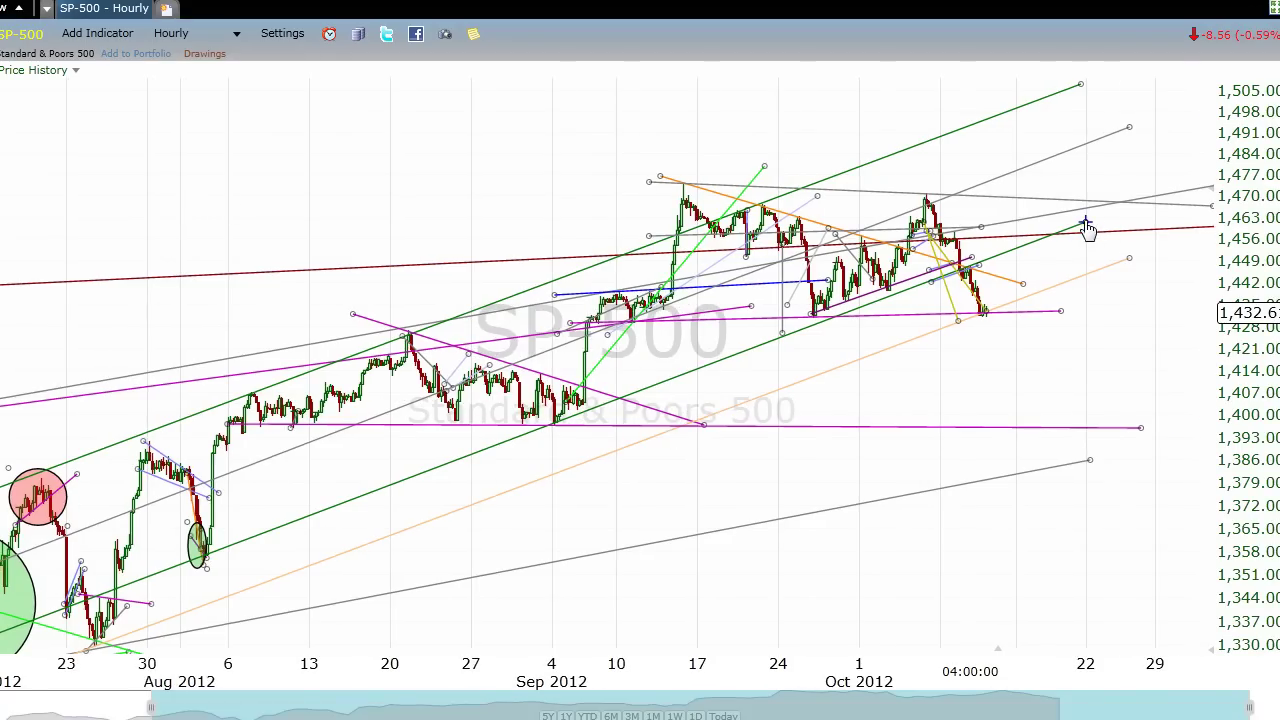
Extend the lower green channel line and the magenta support line at the latest price past October 29.
left_click_drag(1148, 206, 1209, 178)
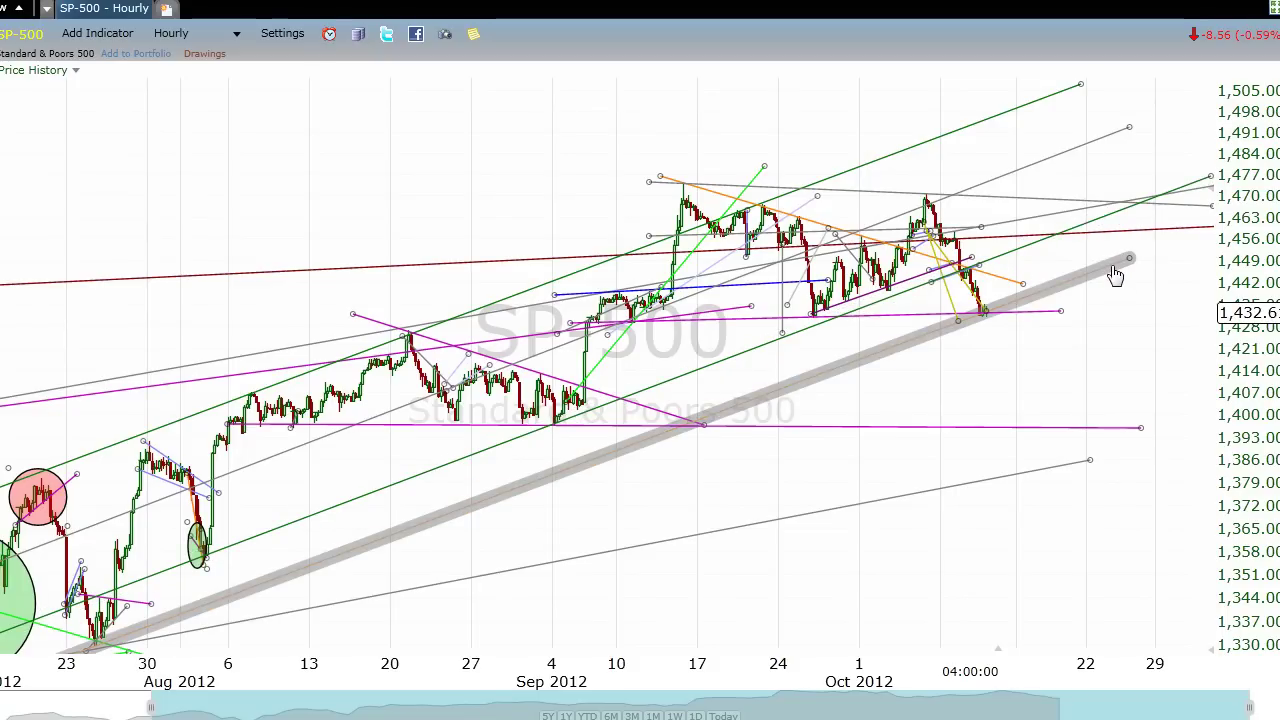
left_click_drag(1115, 276, 1140, 214)
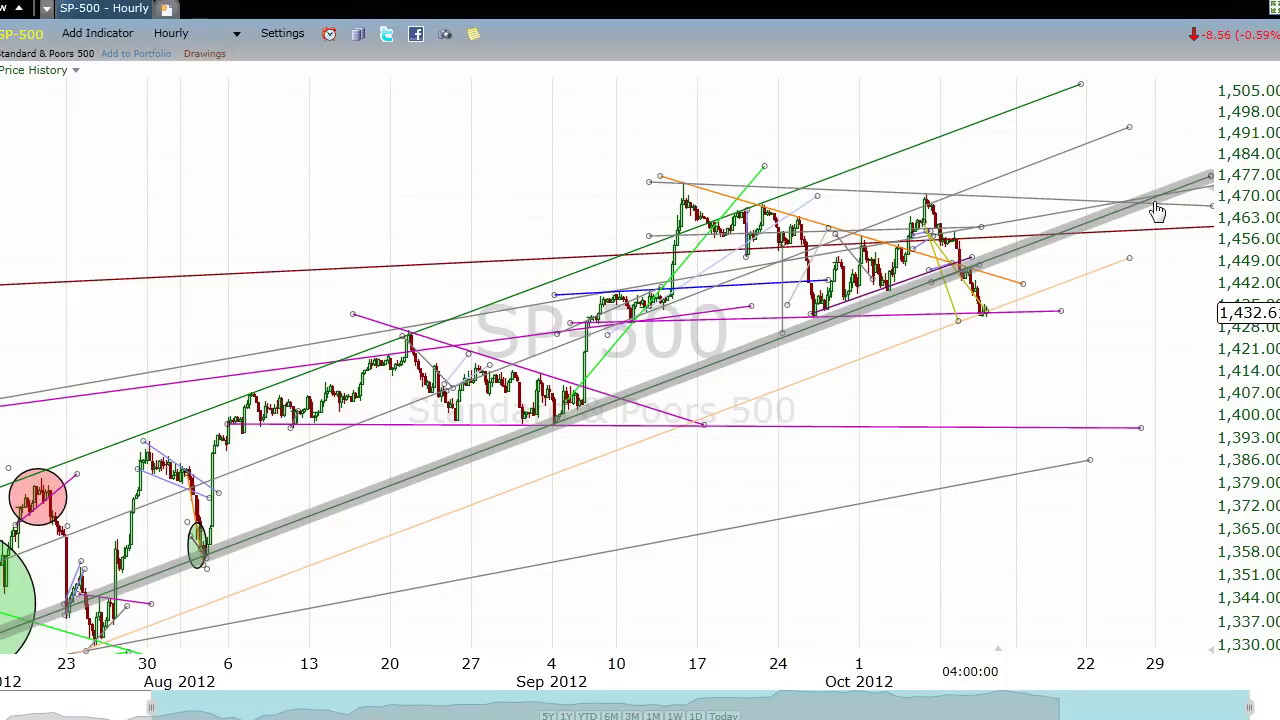
left_click_drag(1157, 210, 1000, 314)
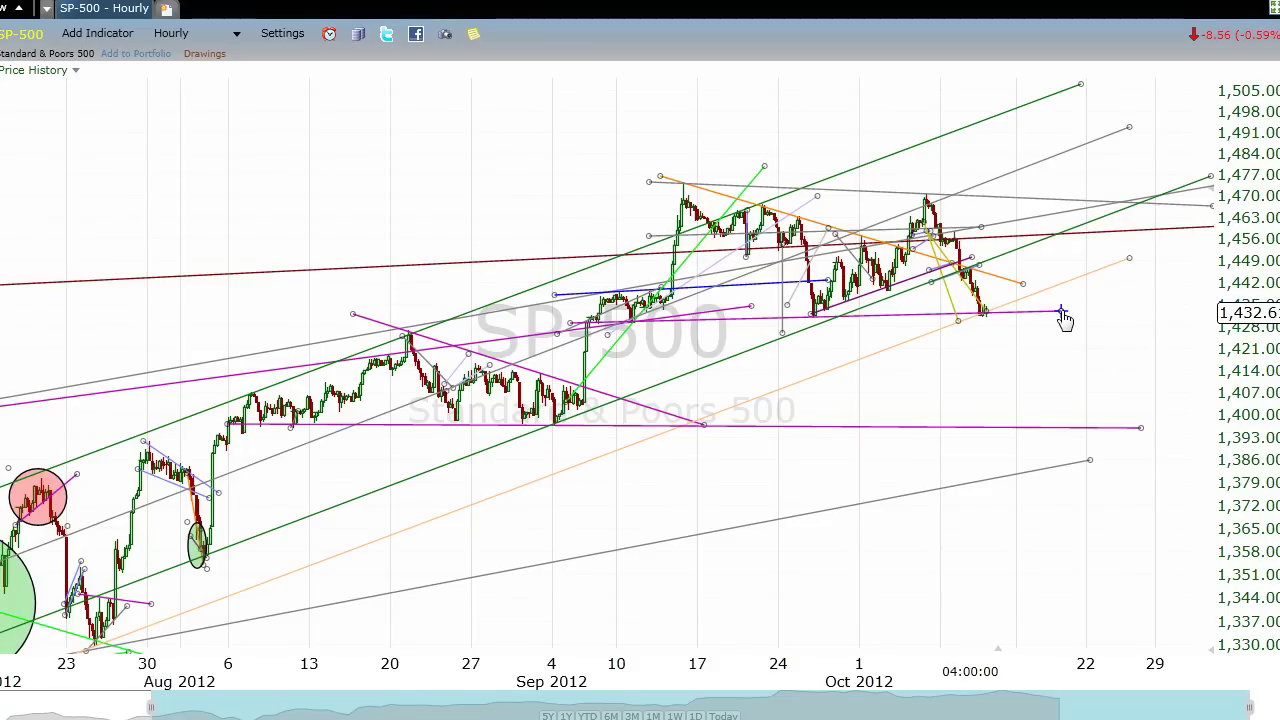
left_click_drag(1060, 312, 1205, 315)
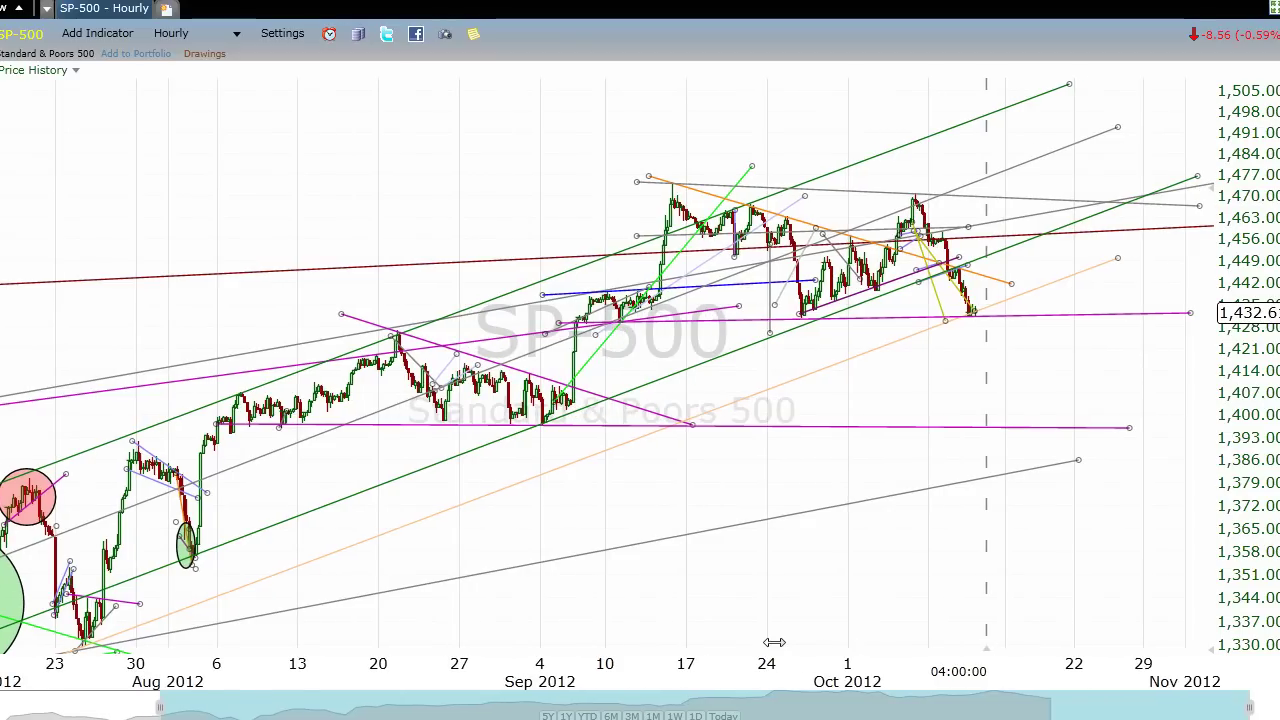
Extend the lower magenta support line at about 1,396 past November 19.
left_click_drag(775, 642, 809, 644)
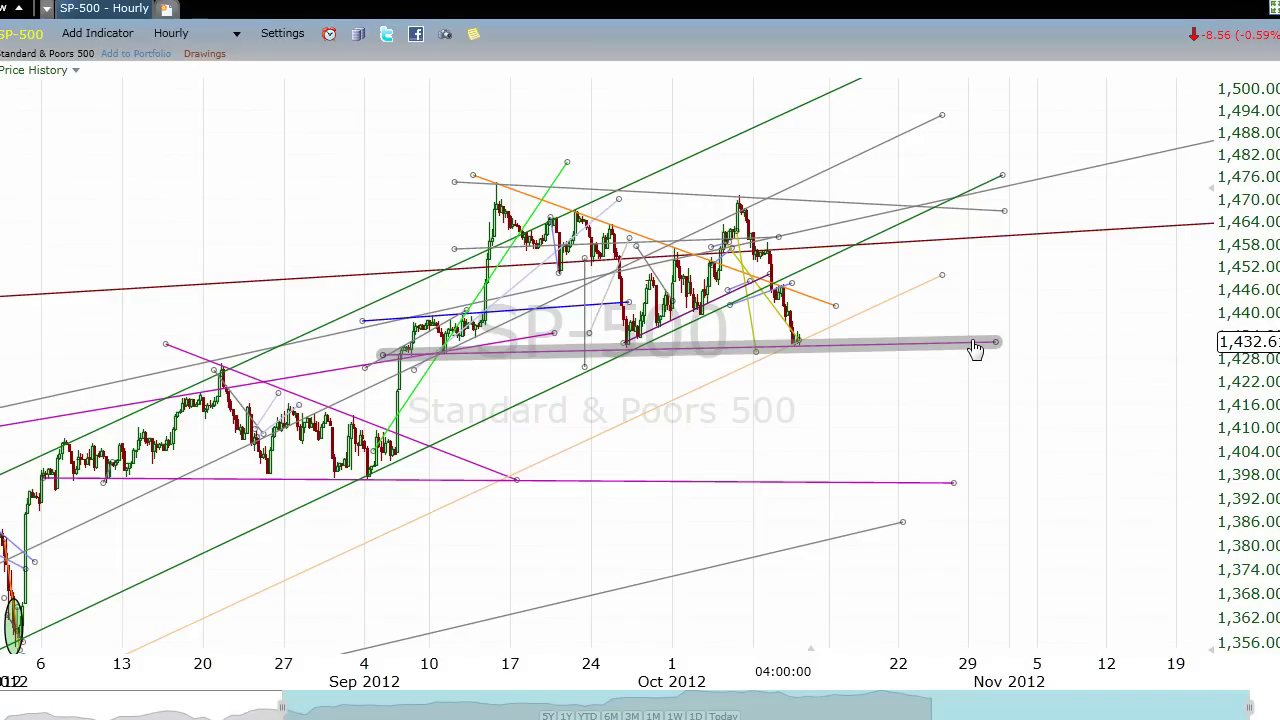
left_click_drag(953, 482, 1210, 494)
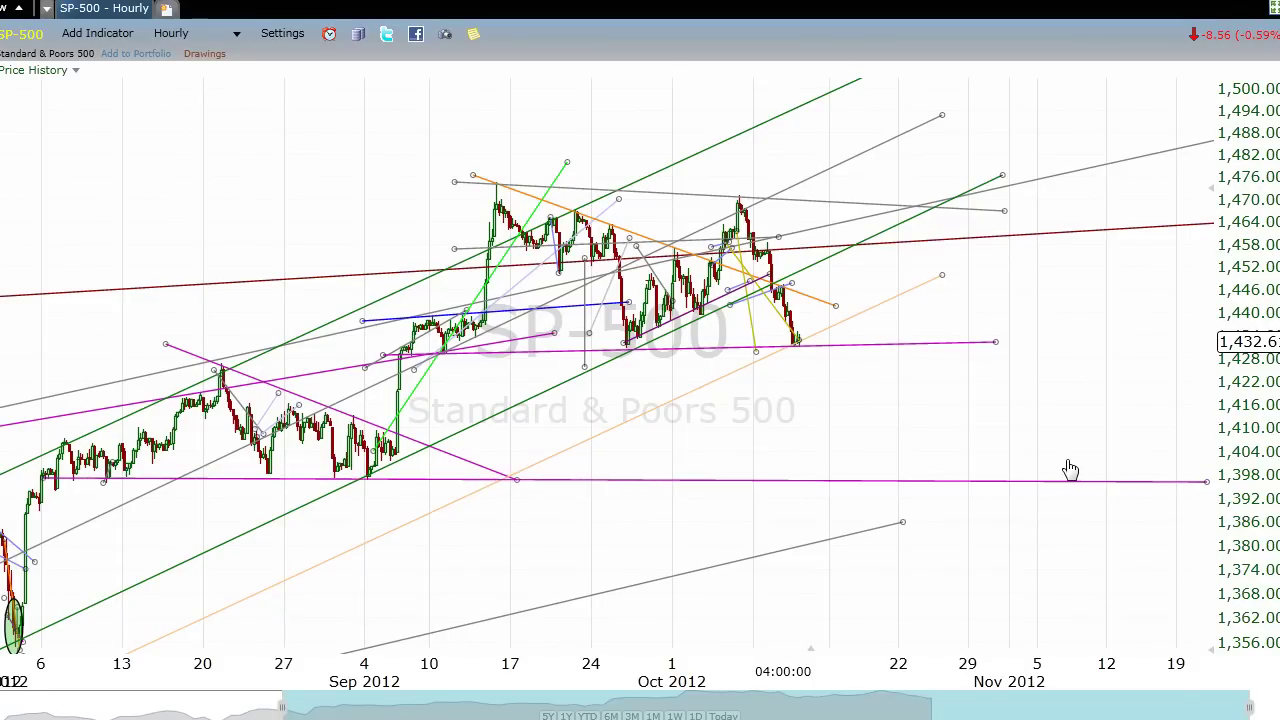
left_click(1122, 486)
Switch the chart to the 5-minute interval and fit October 3 to 10 with prices down to about 1,425 in view.
left_click(226, 33)
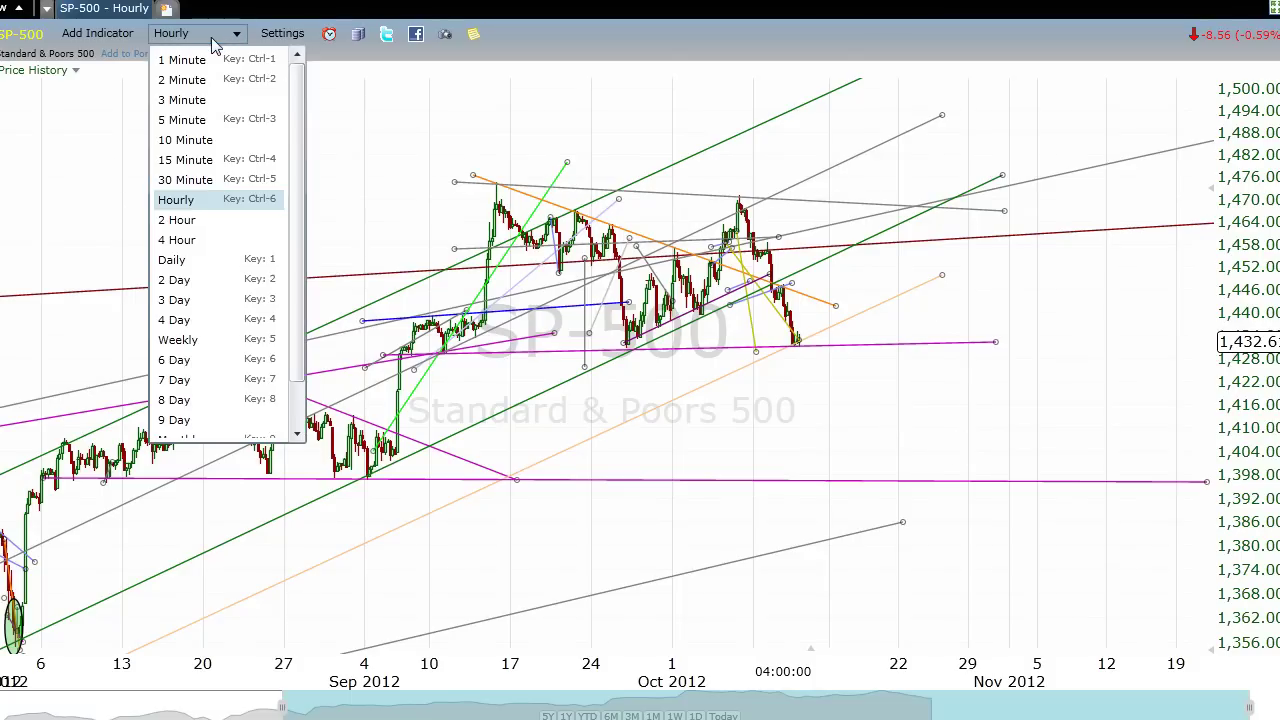
left_click(182, 119)
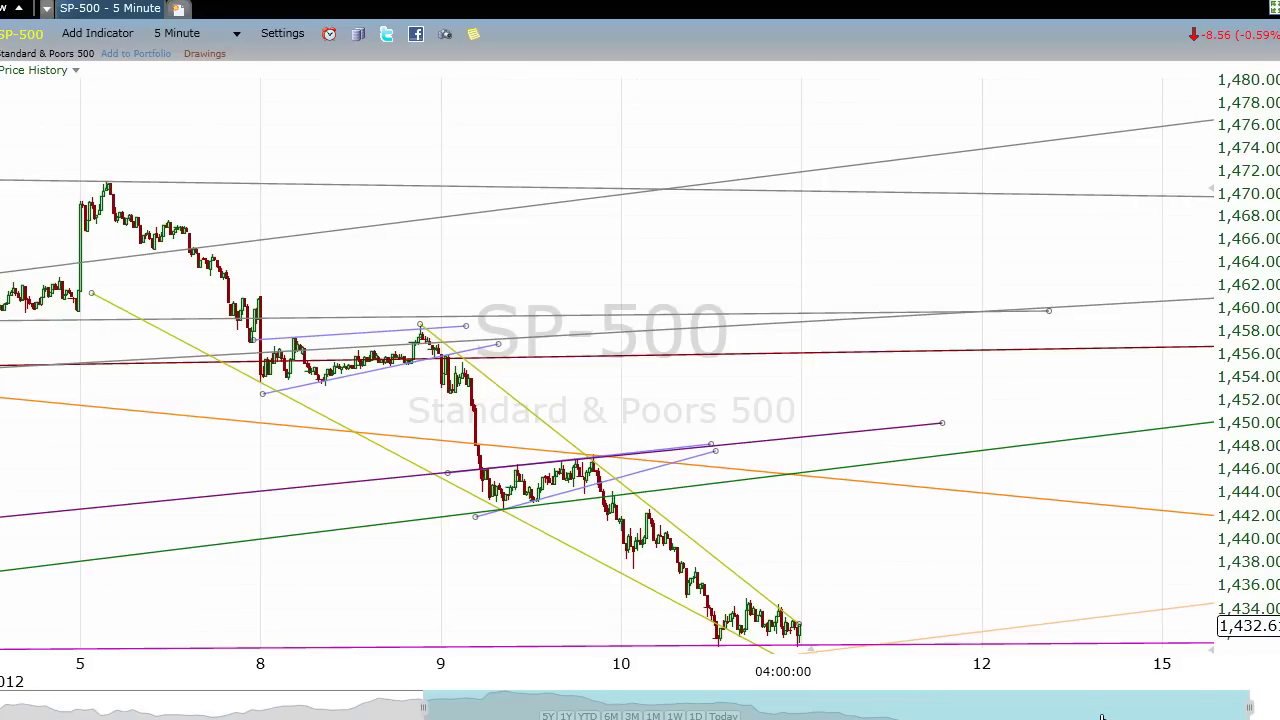
left_click_drag(915, 717, 880, 717)
scroll(872, 717, "up", 3)
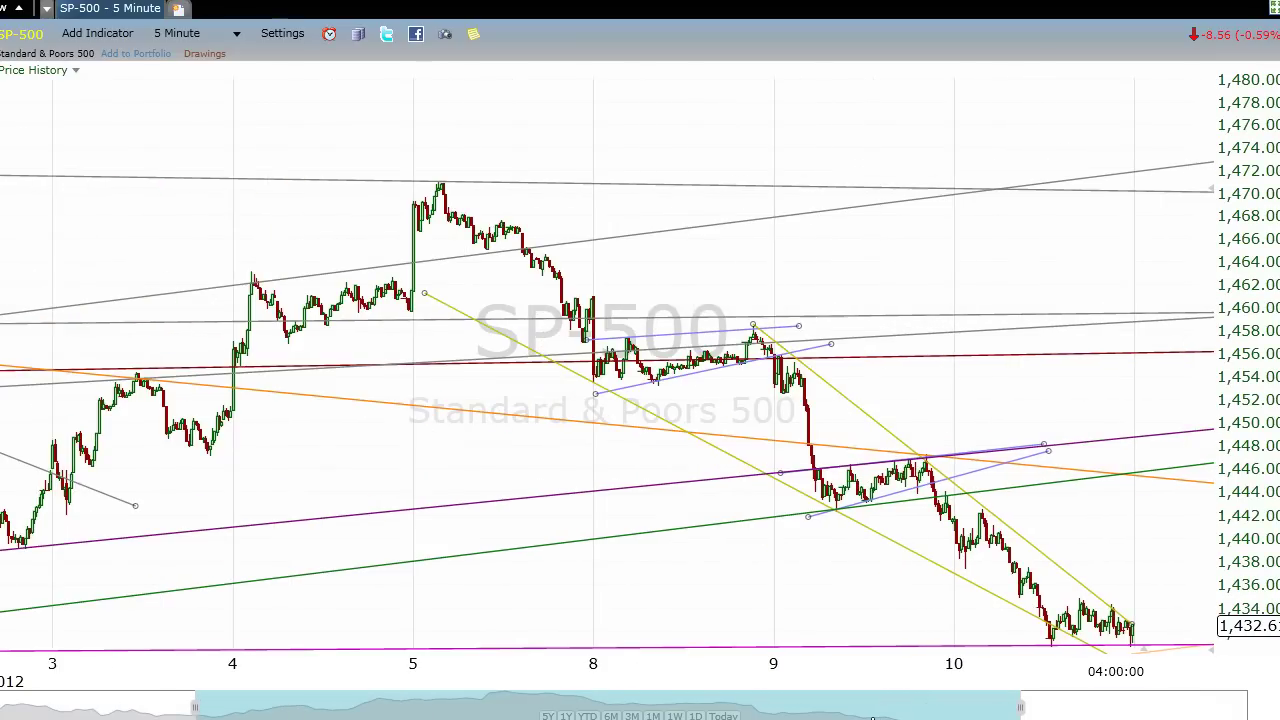
scroll(1207, 500, "down", 1)
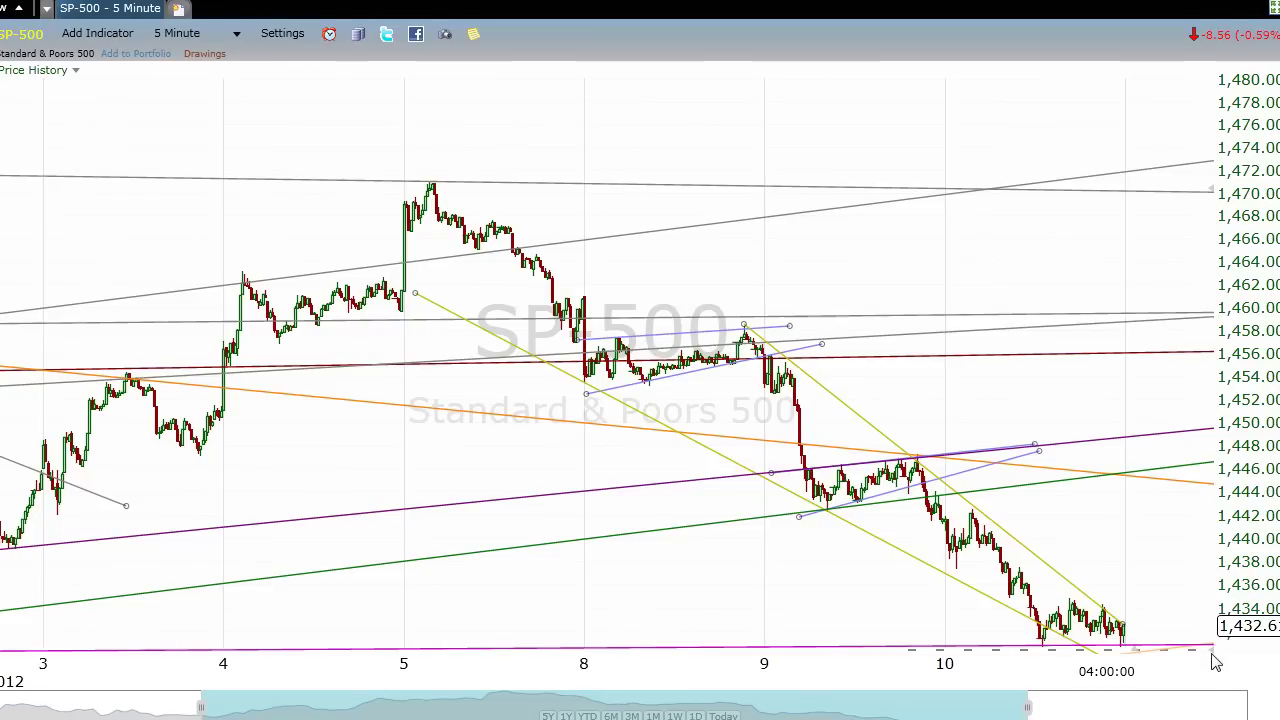
left_click_drag(1213, 643, 1210, 575)
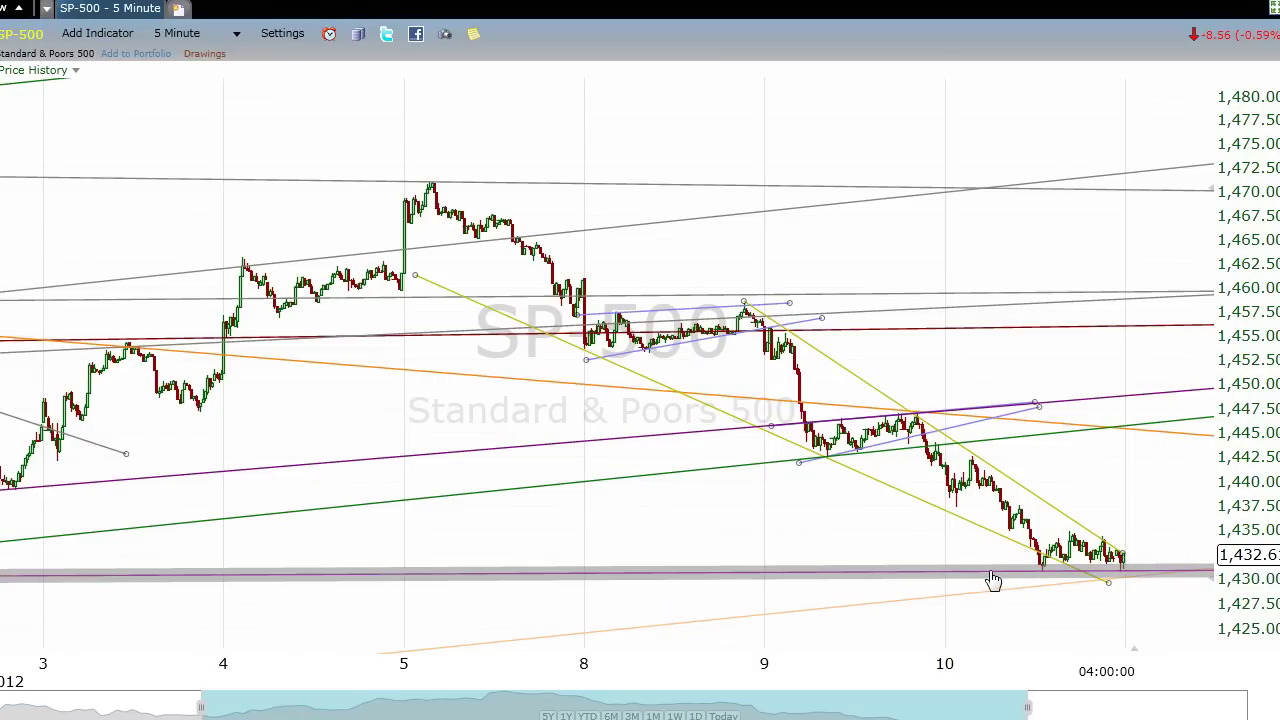
Raise the magenta support line slightly to about 1,431 at the recent lows, and shift the green channel line slightly up.
left_click_drag(993, 581, 1001, 574)
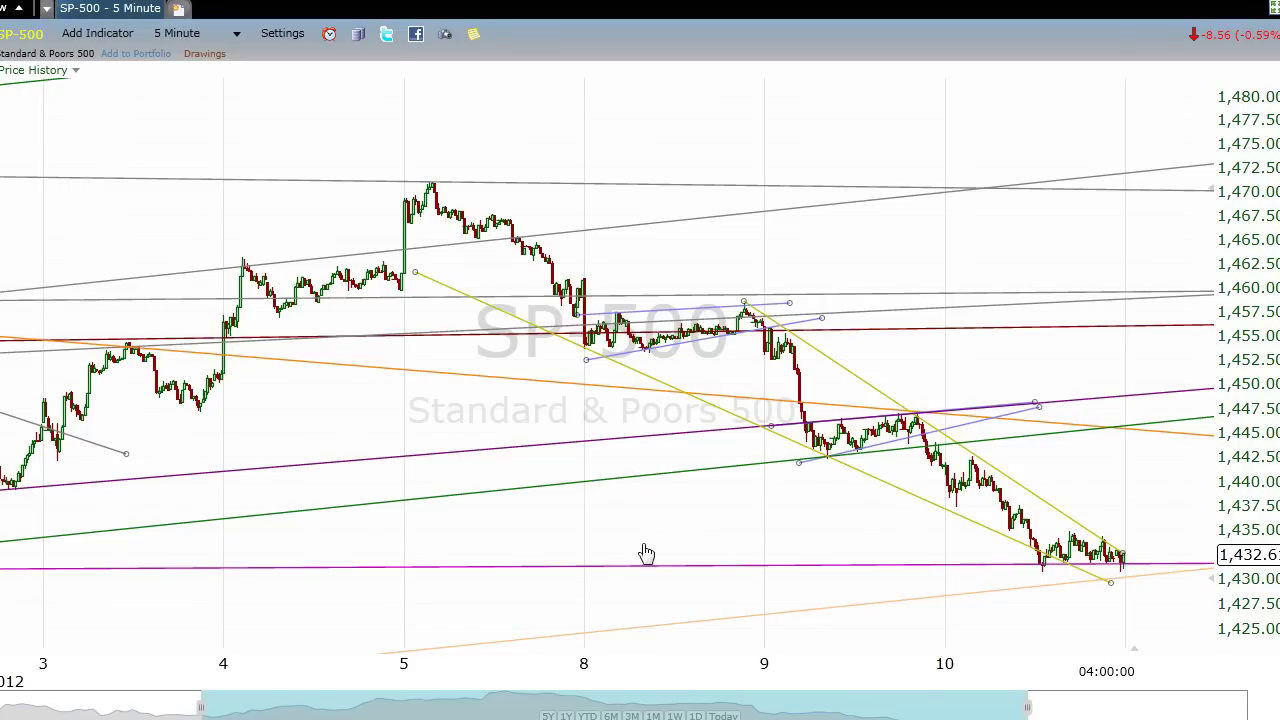
left_click(668, 567)
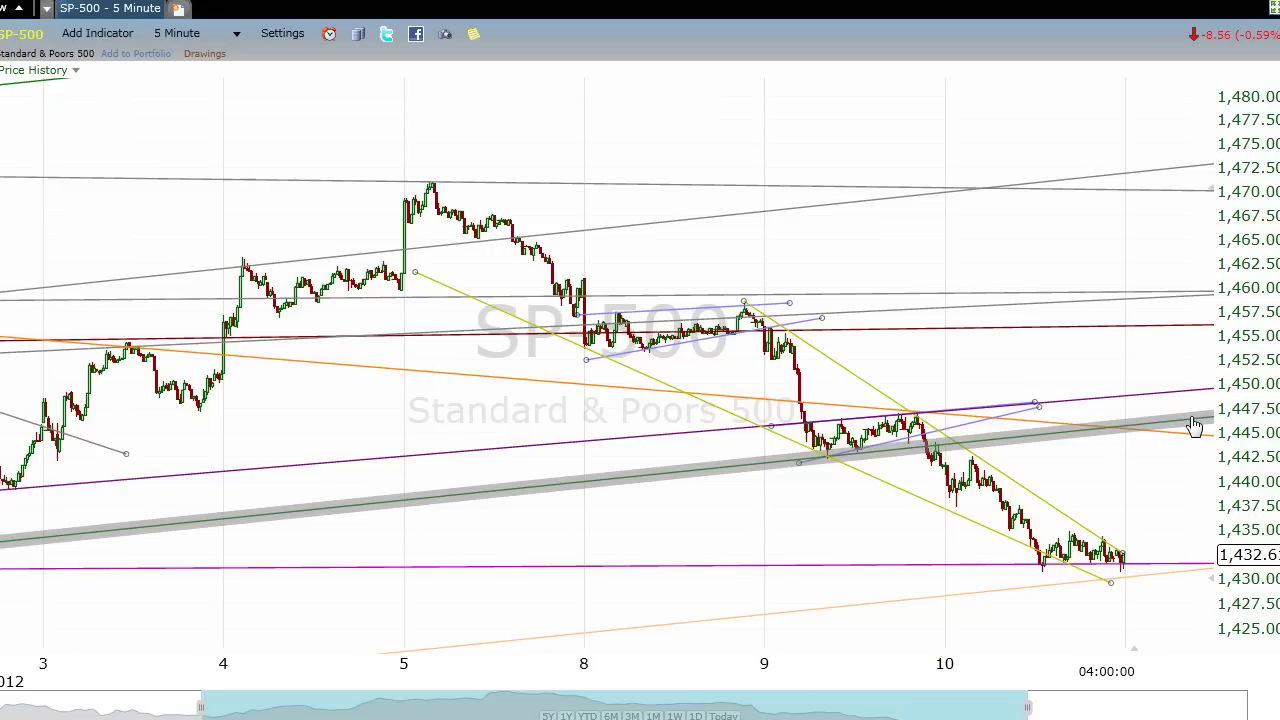
left_click_drag(1190, 425, 1197, 425)
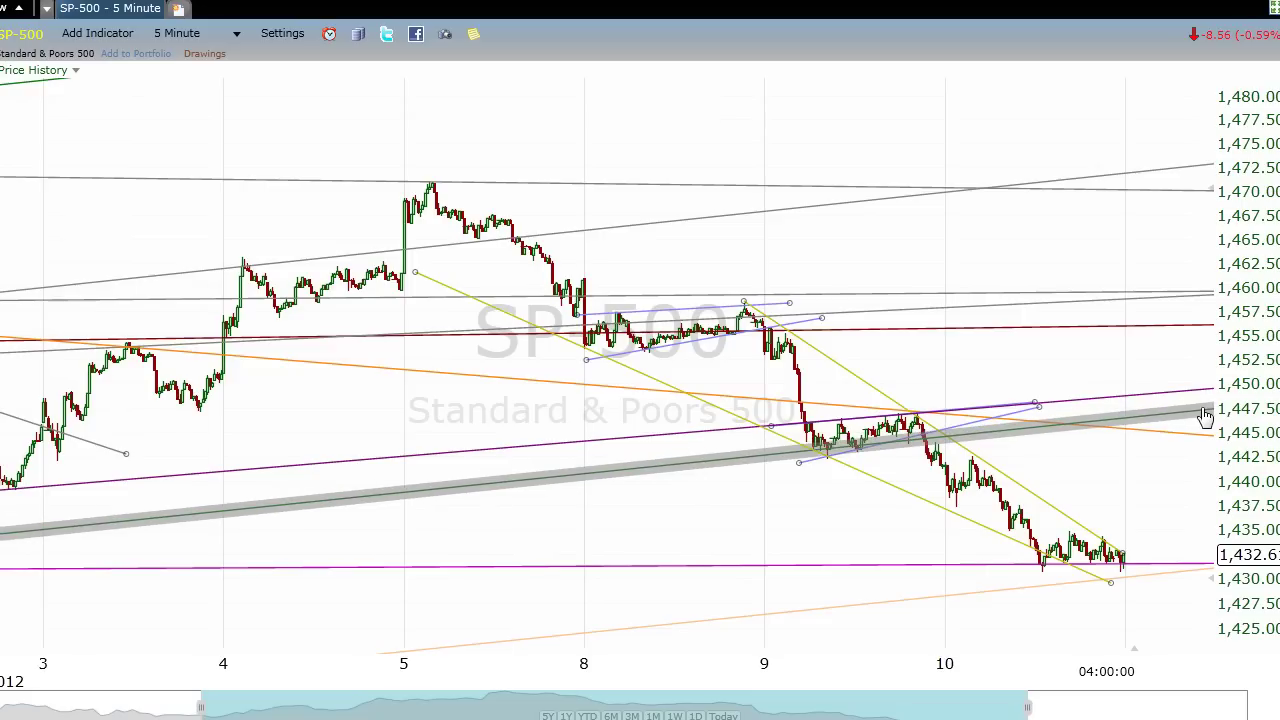
left_click(720, 531)
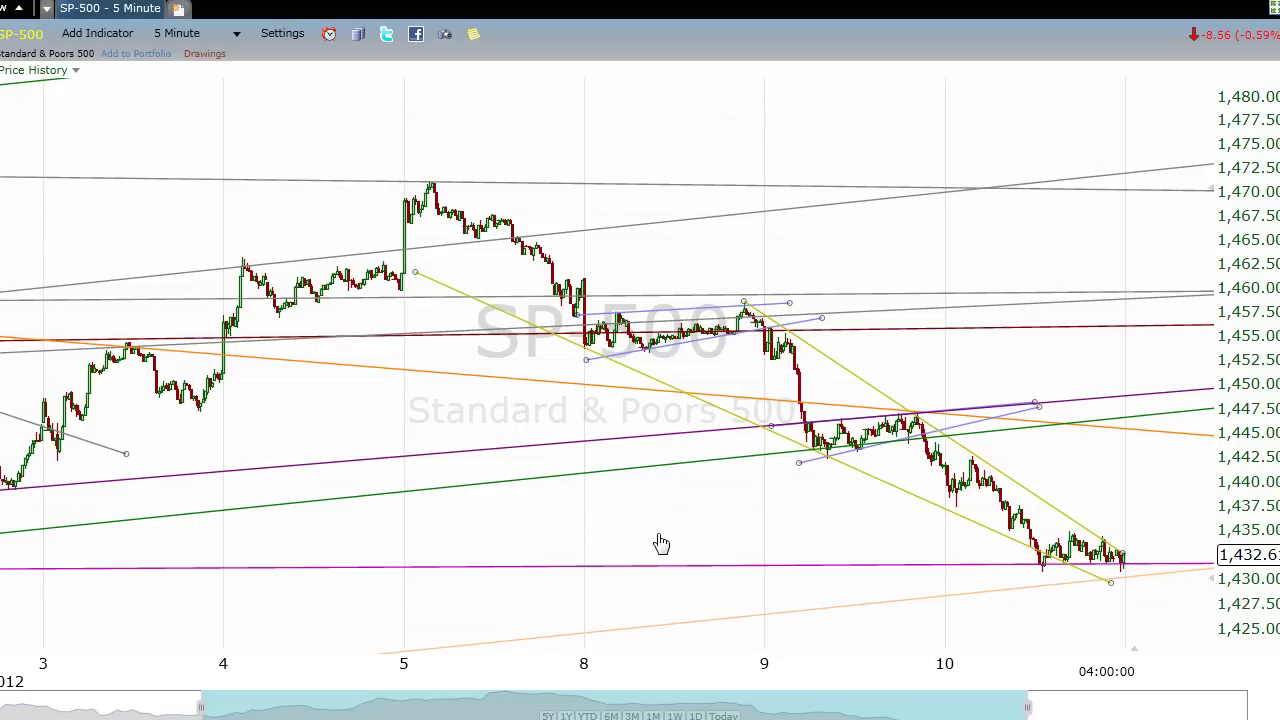
View the S&P 500 trendlines on the 30-minute interval and return the chart to the 5-minute interval.
left_click(190, 34)
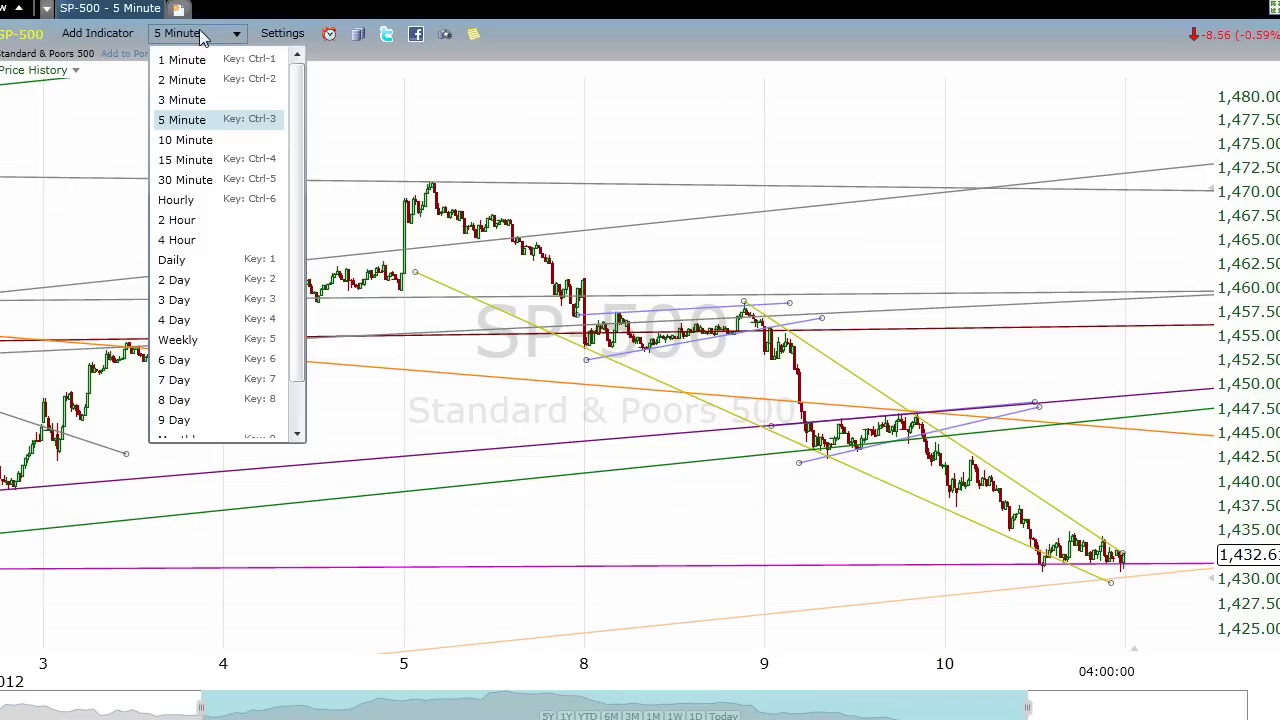
left_click(185, 180)
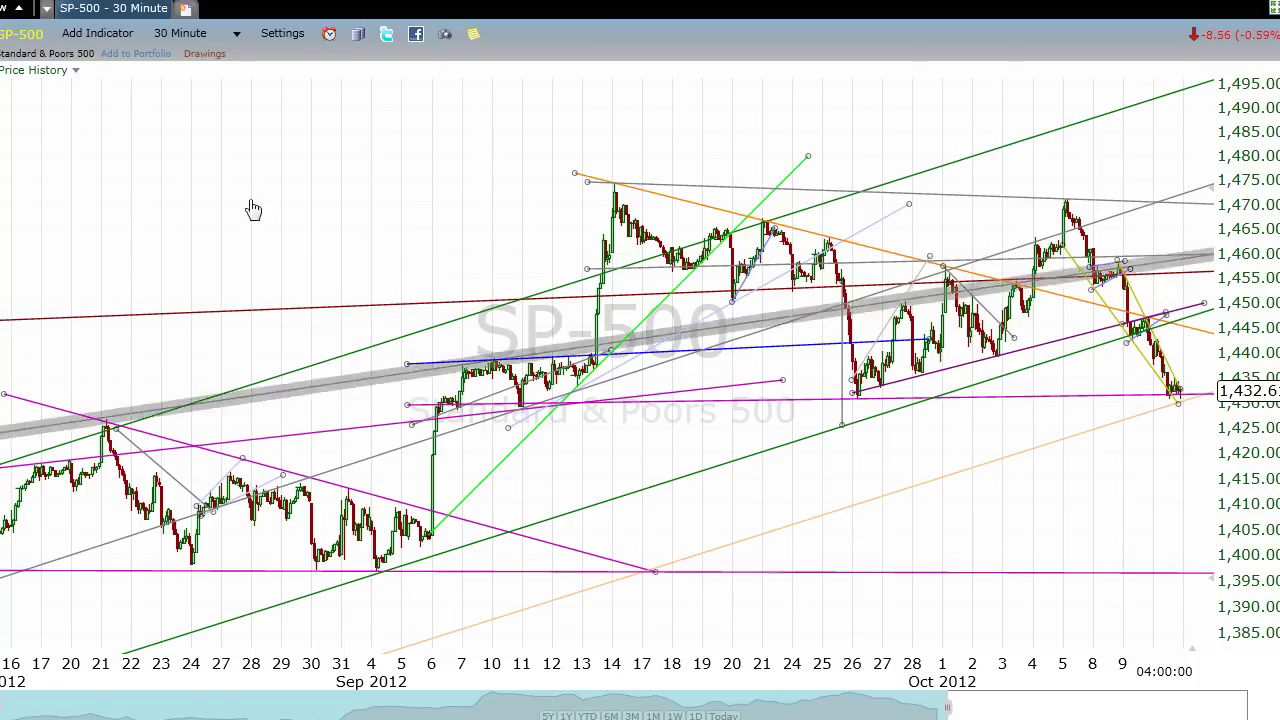
left_click(205, 37)
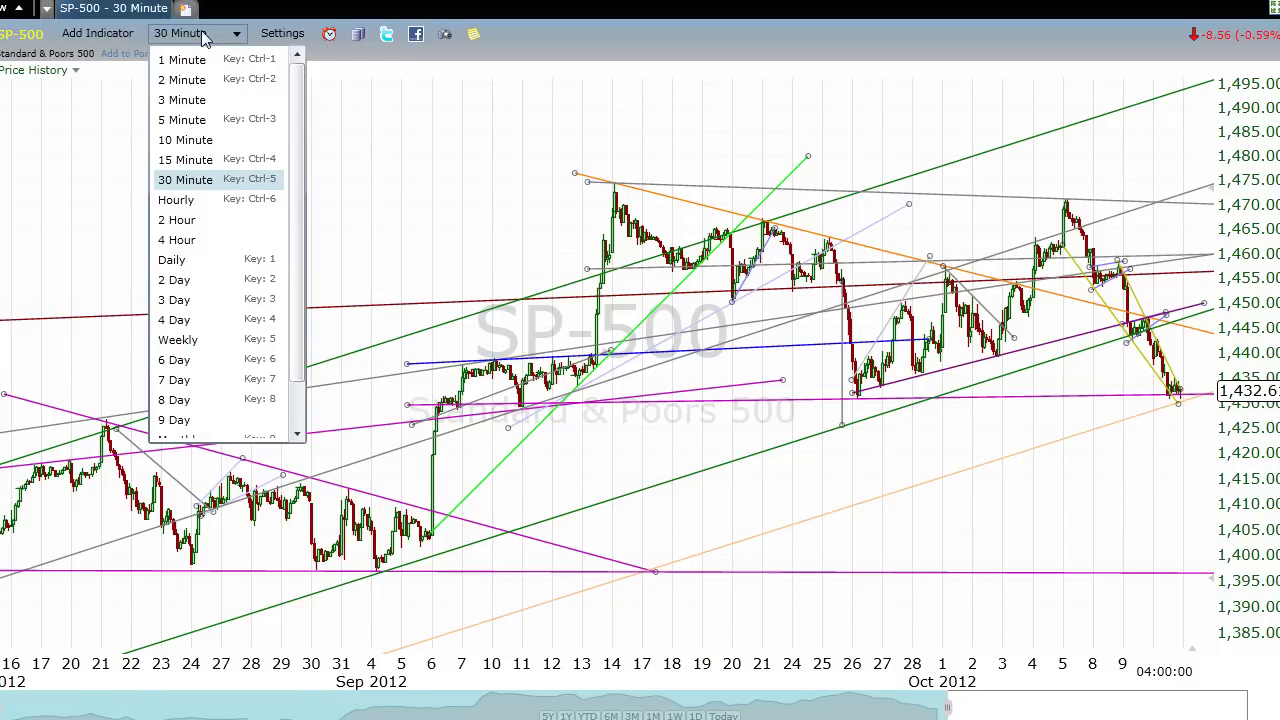
left_click(186, 120)
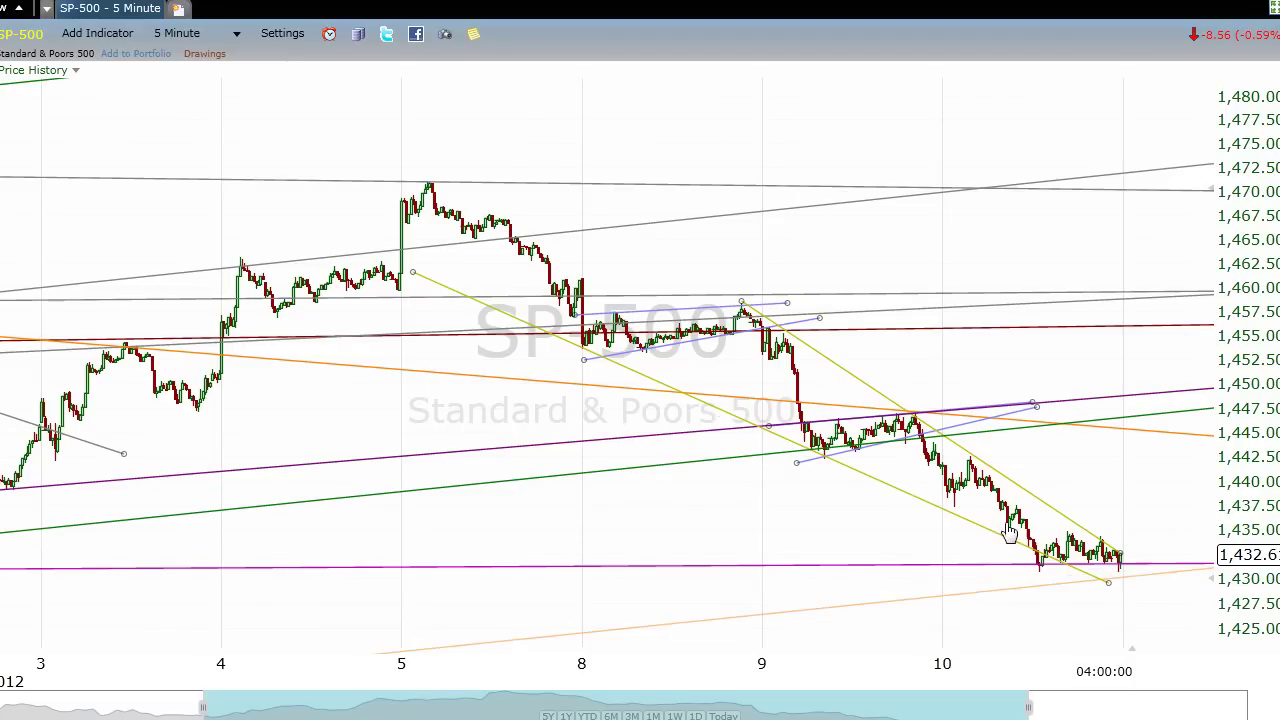
Switch the S&P 500 chart to the 30-minute interval, showing mid-August to October 2012.
left_click_drag(1040, 582, 1036, 575)
left_click(205, 35)
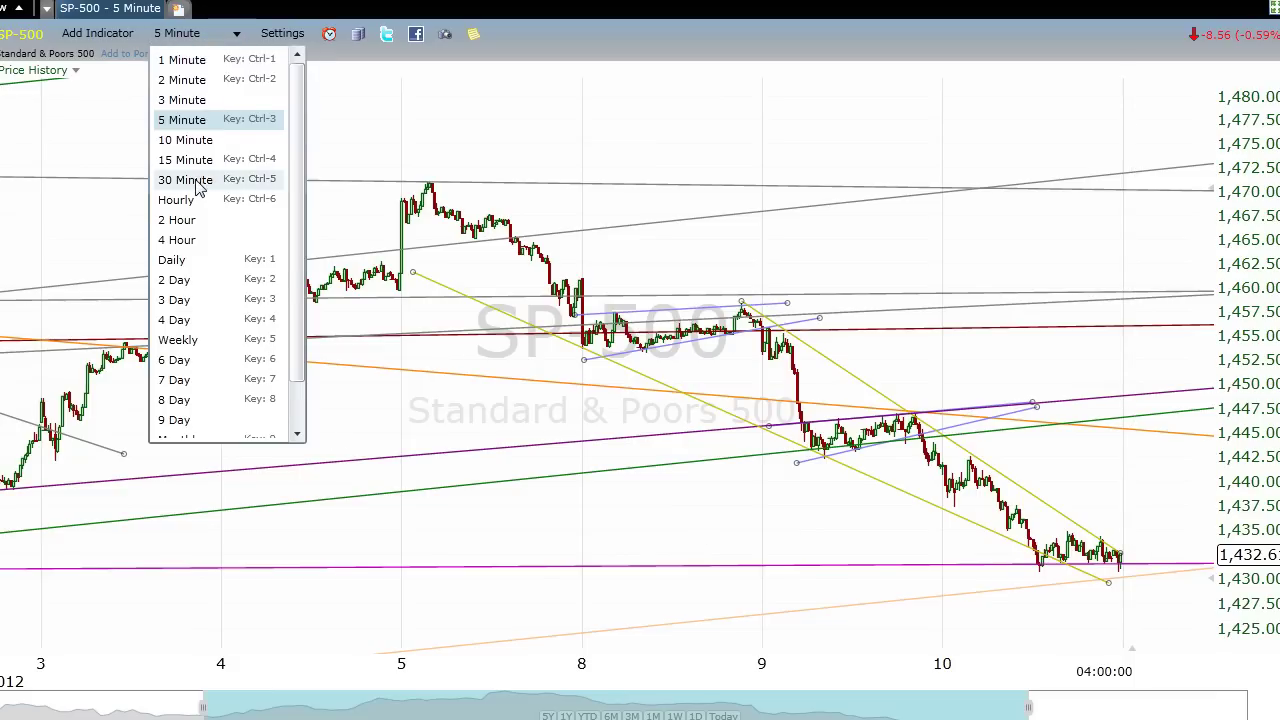
left_click(200, 181)
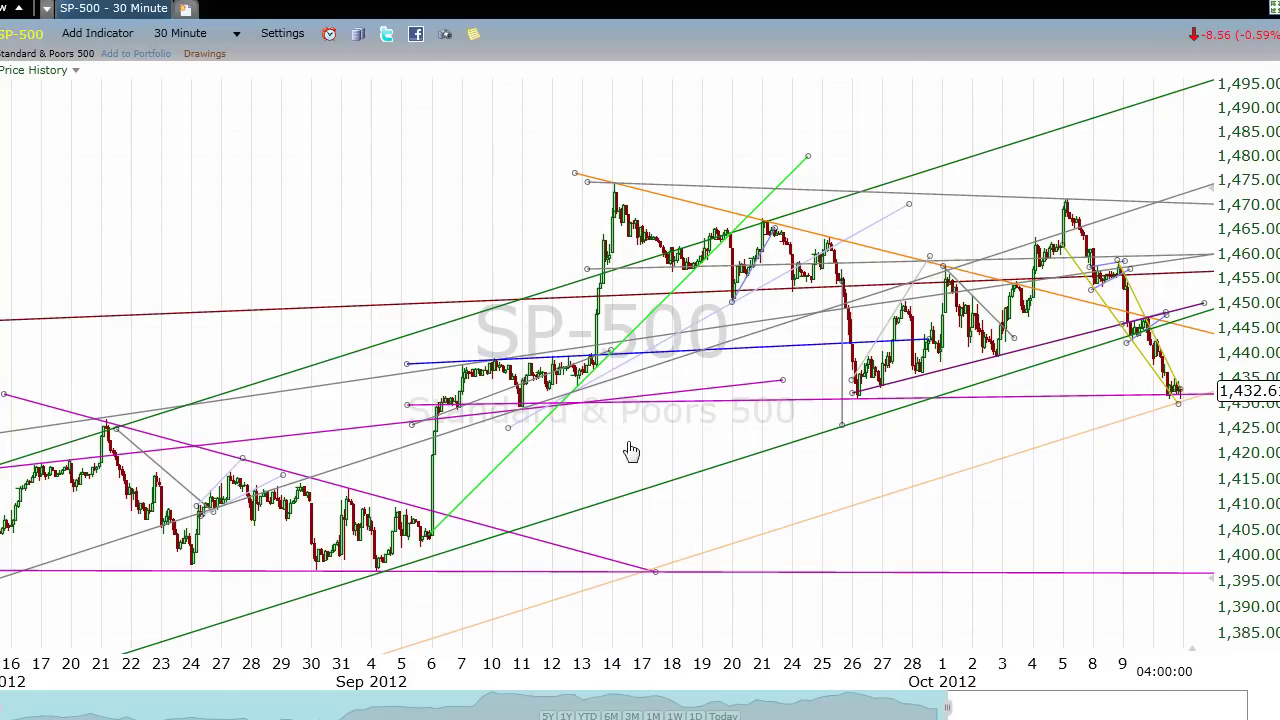